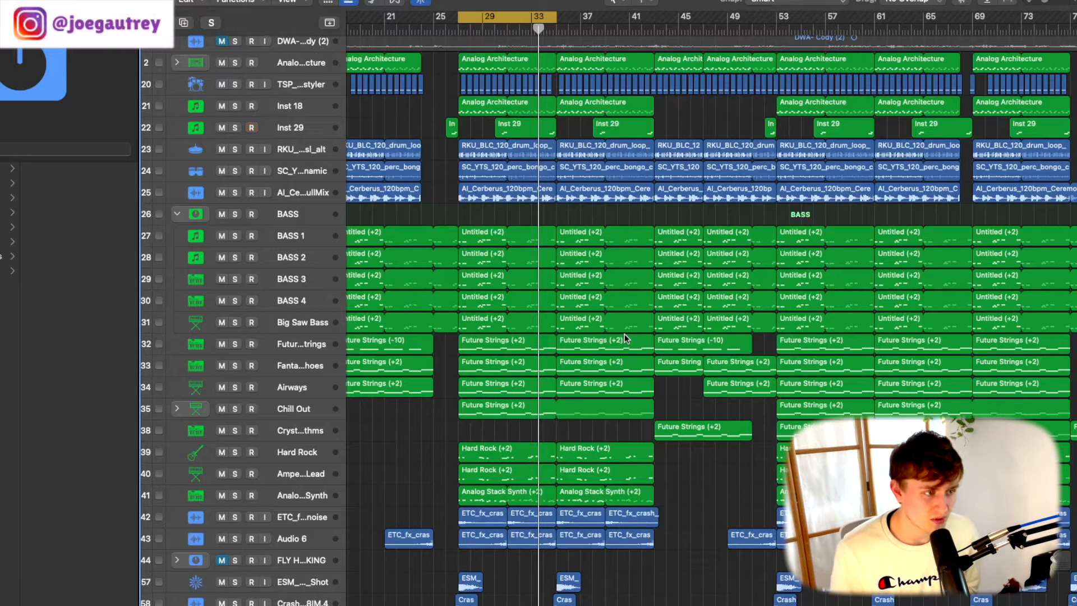
# - Solo the drum and percussion tracks from Analog Architecture through AI_Cerberus and play them from bar 27
pyautogui.scroll(1, 418, 134)
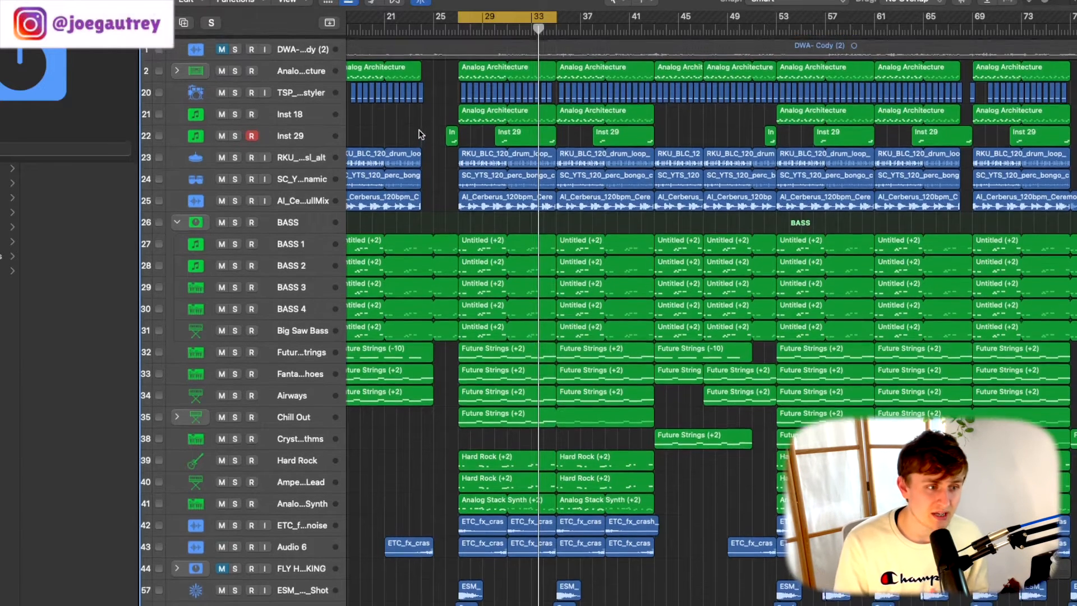
pyautogui.scroll(-1, 418, 135)
pyautogui.click(234, 68)
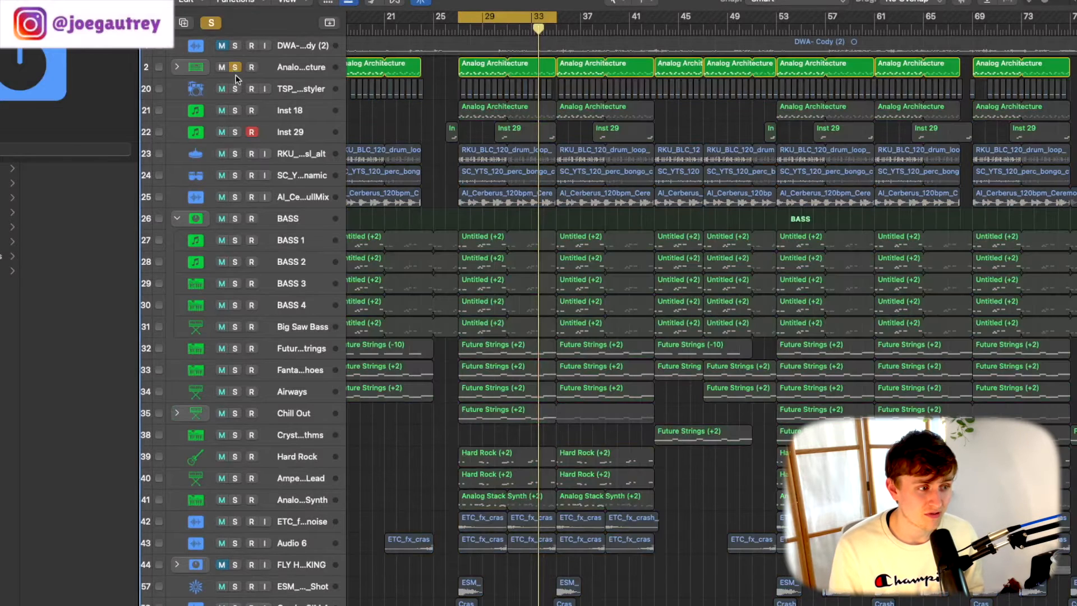
pyautogui.moveTo(233, 85); pyautogui.dragTo(232, 204)
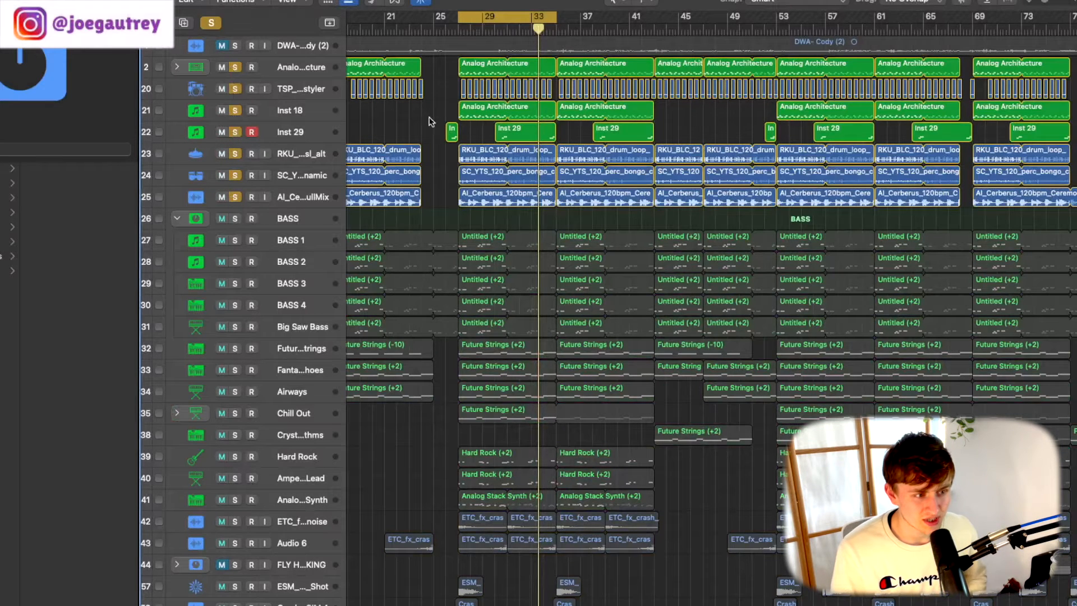
pyautogui.click(455, 27)
pyautogui.press('space')
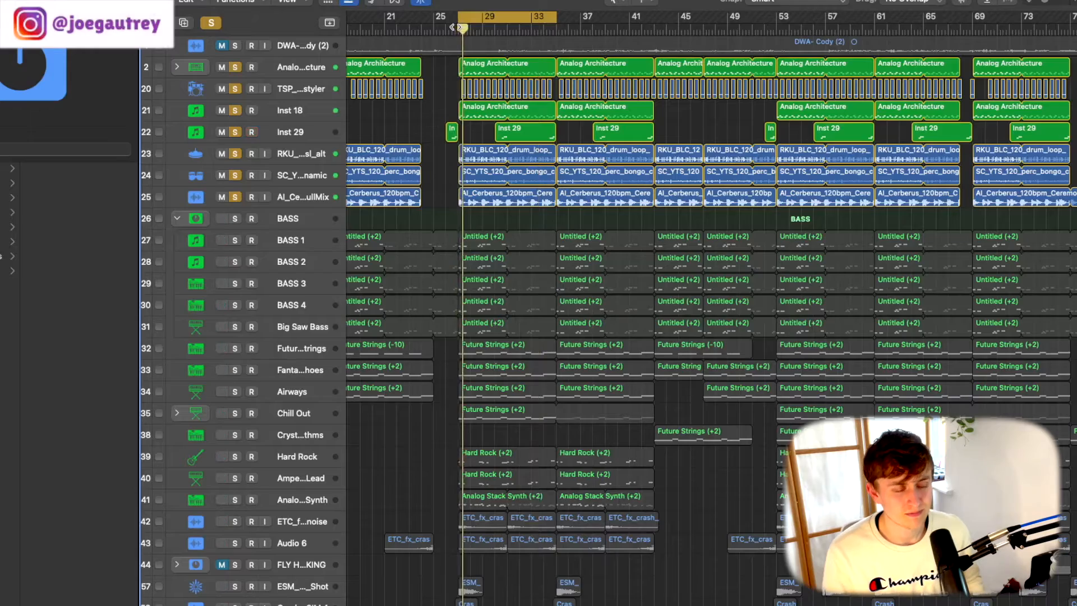
# - Enlarge the arrangement around bar 29 and increase the track height until the drum tracks show their full names and volume controls
pyautogui.press('super+Right')
pyautogui.press('super+Right')
pyautogui.press('super+Down')
pyautogui.press('super+Down')
pyautogui.press('super+Down')
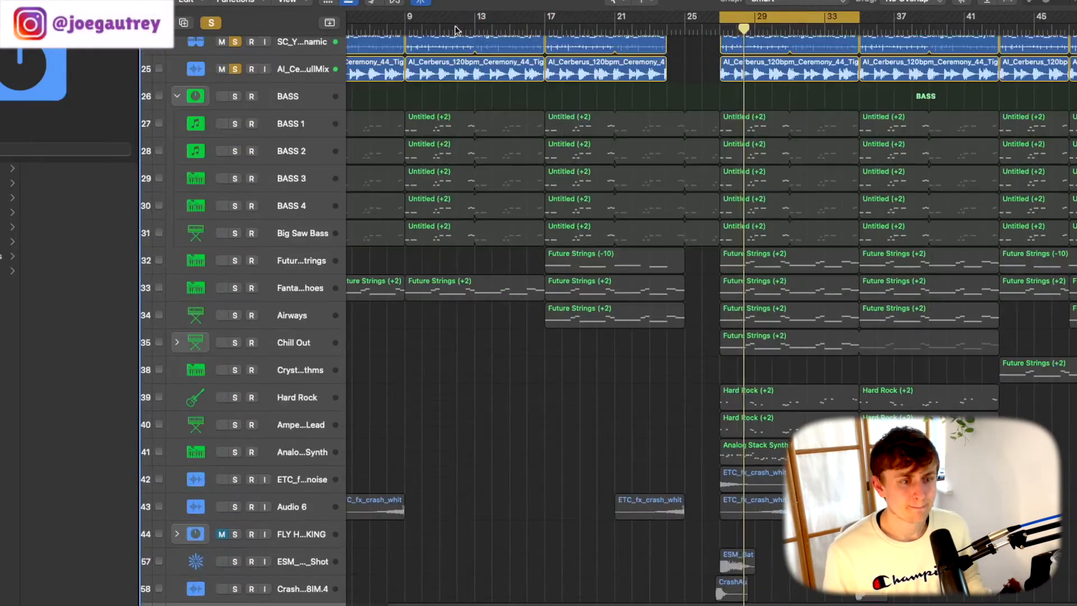
pyautogui.scroll(7, 635, 85)
pyautogui.hscroll(5, 634, 85)
pyautogui.press('super+Down')
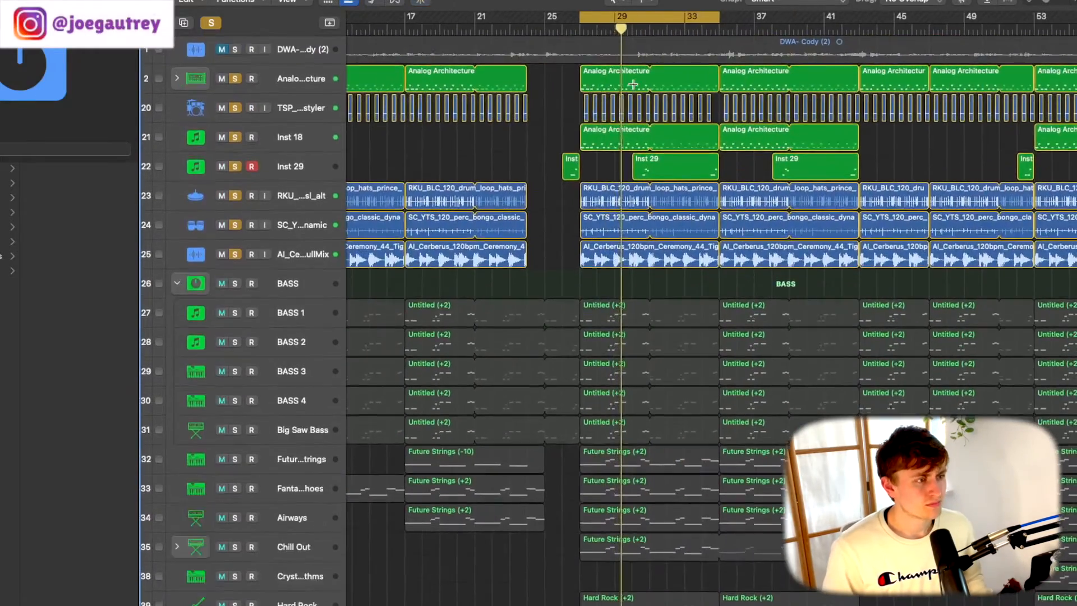
pyautogui.press('super+Down')
pyautogui.scroll(3, 639, 81)
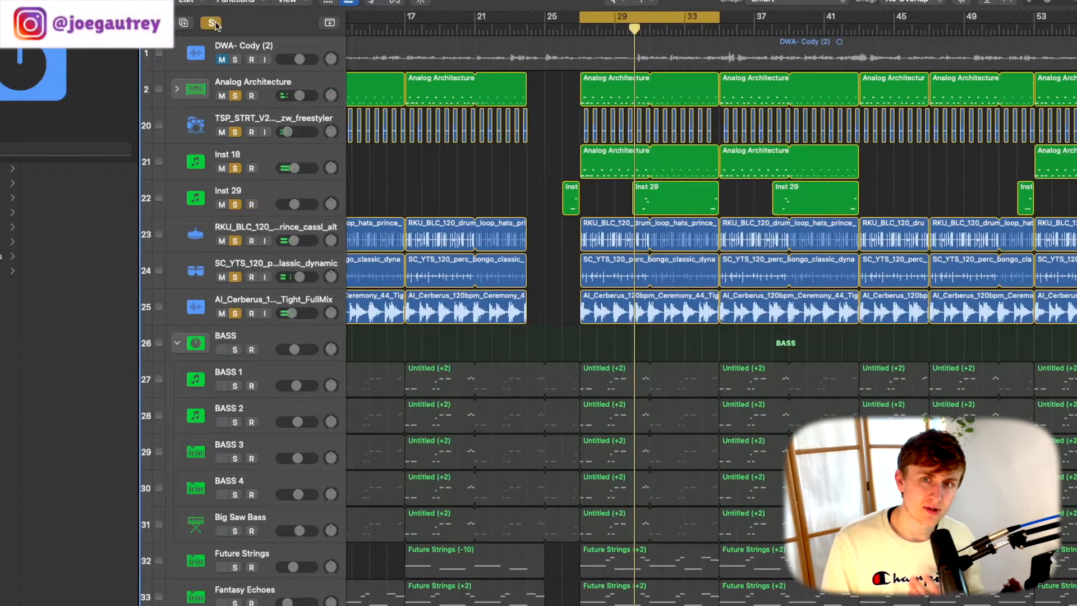
# - Clear all solos, solo only the RKU_BLC_120 drum loop track and play it from the start of the cycle range
pyautogui.click(214, 23)
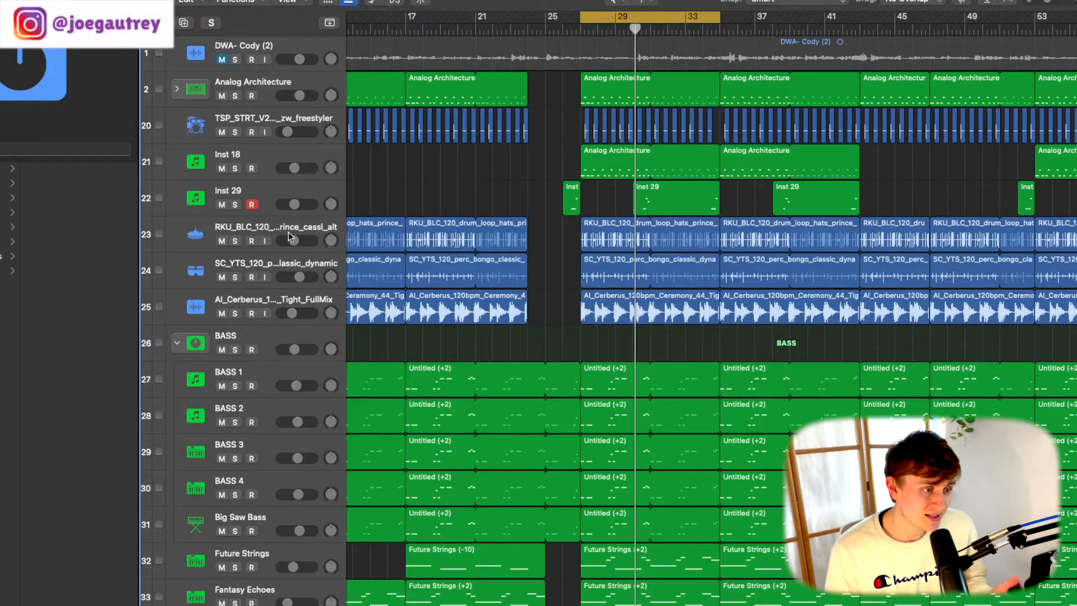
pyautogui.click(235, 241)
pyautogui.click(578, 30)
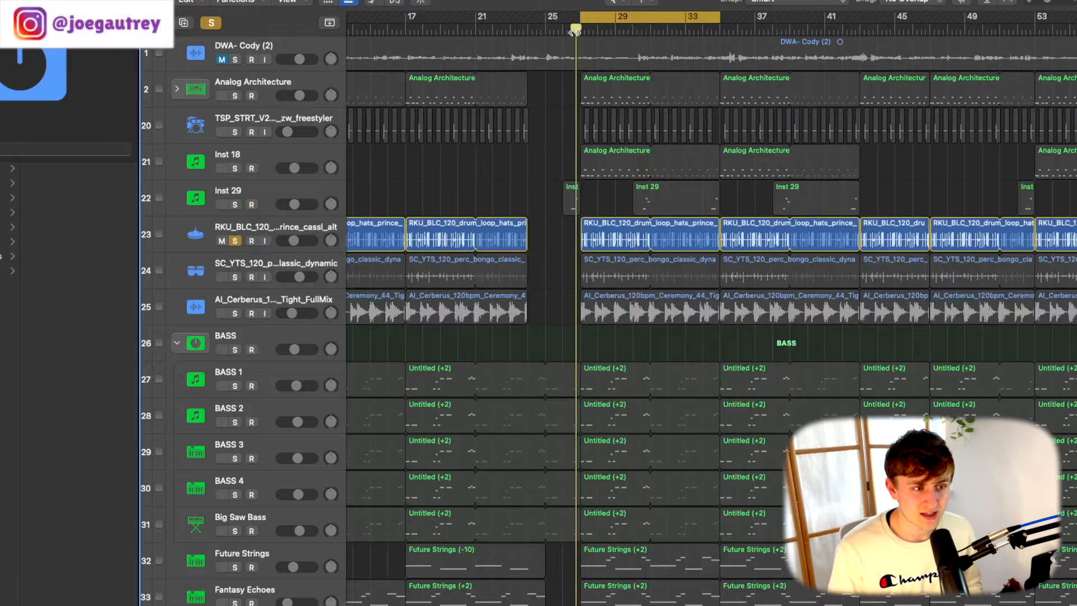
pyautogui.press('space')
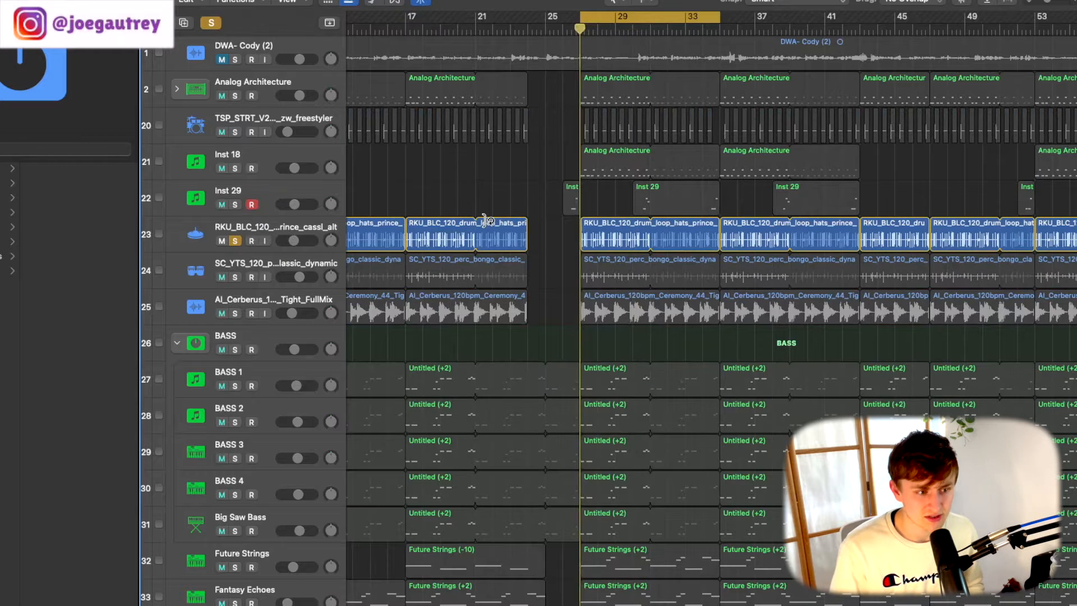
# - Audition the SC_YTS_120 bongo loop alone, add the RKU_BLC_120 and AI_Cerberus loops to the solo, and stop playback
pyautogui.click(235, 241)
pyautogui.click(235, 277)
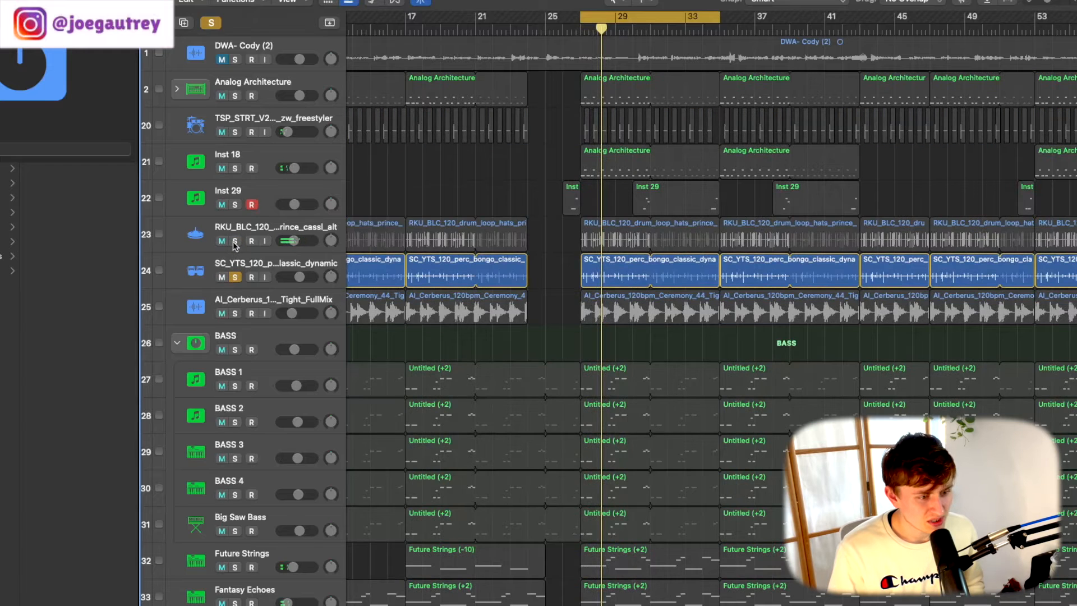
pyautogui.click(235, 241)
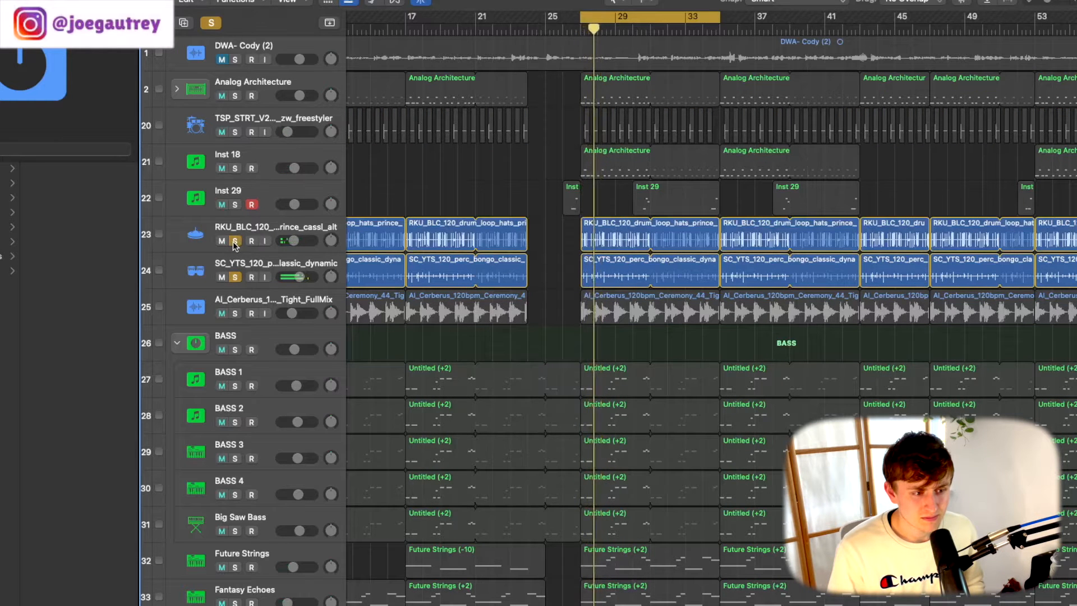
pyautogui.click(236, 313)
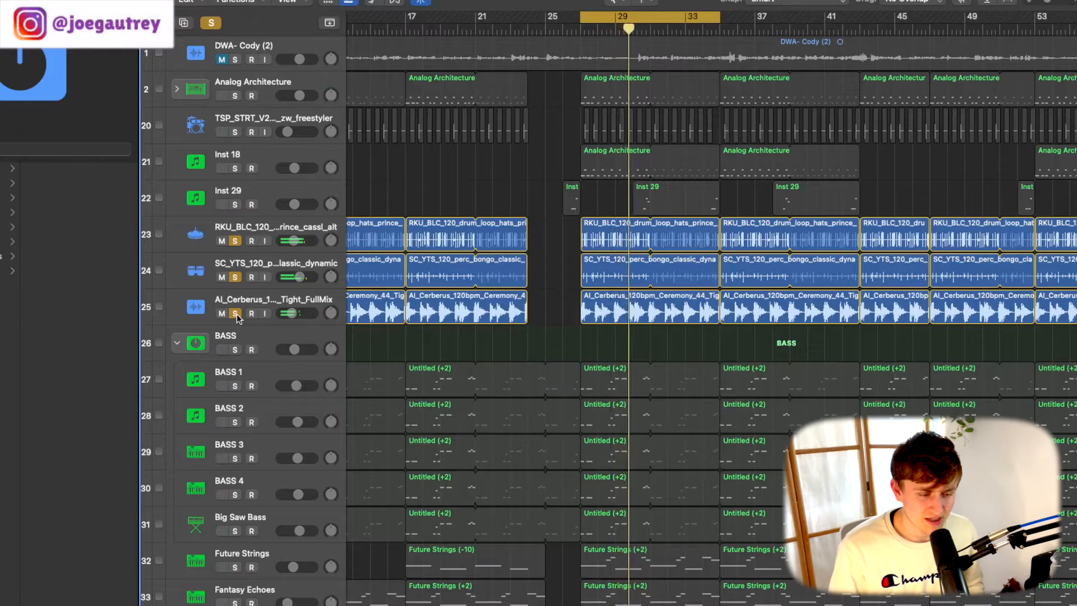
pyautogui.press('space')
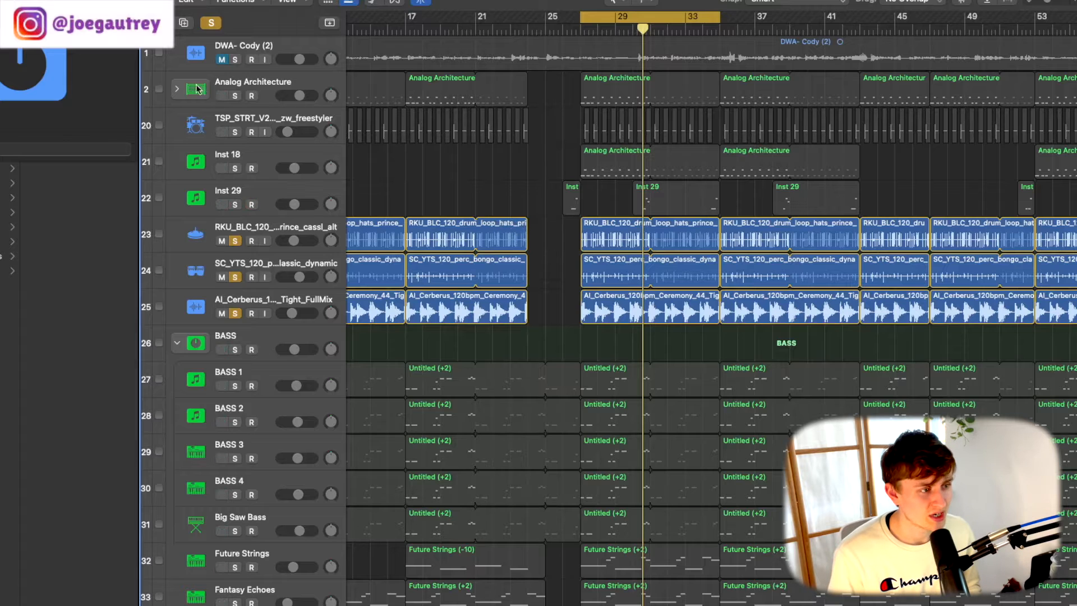
# - Add the Analog Architecture track to the soloed loops and return the playhead to bar 27
pyautogui.click(236, 97)
pyautogui.click(292, 85)
pyautogui.click(583, 30)
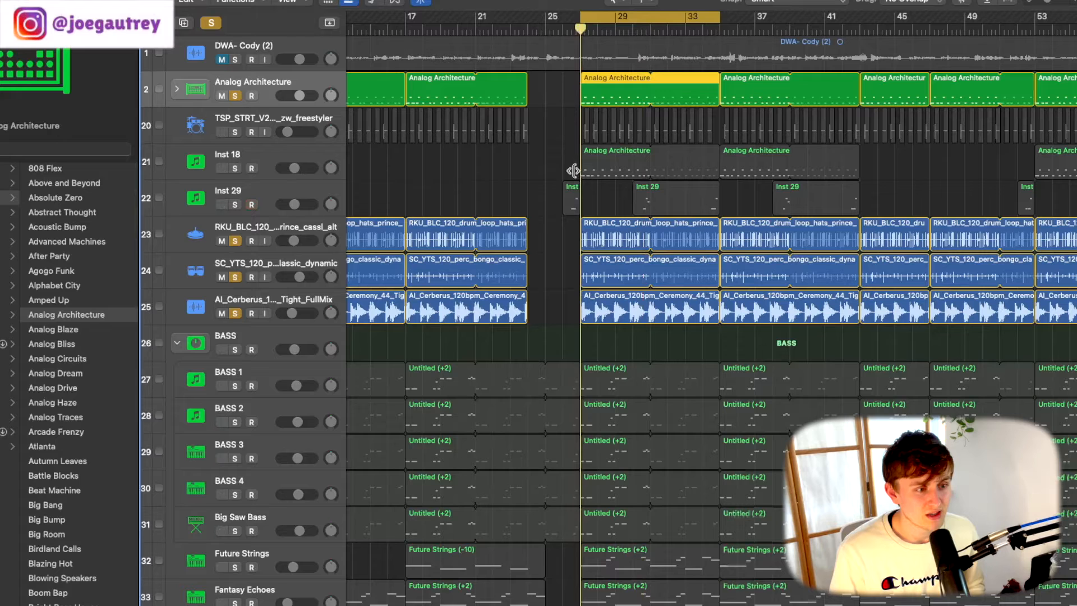
# - Add the Inst 18 track to the soloed drums and play the group from the start of the cycle range
pyautogui.click(261, 166)
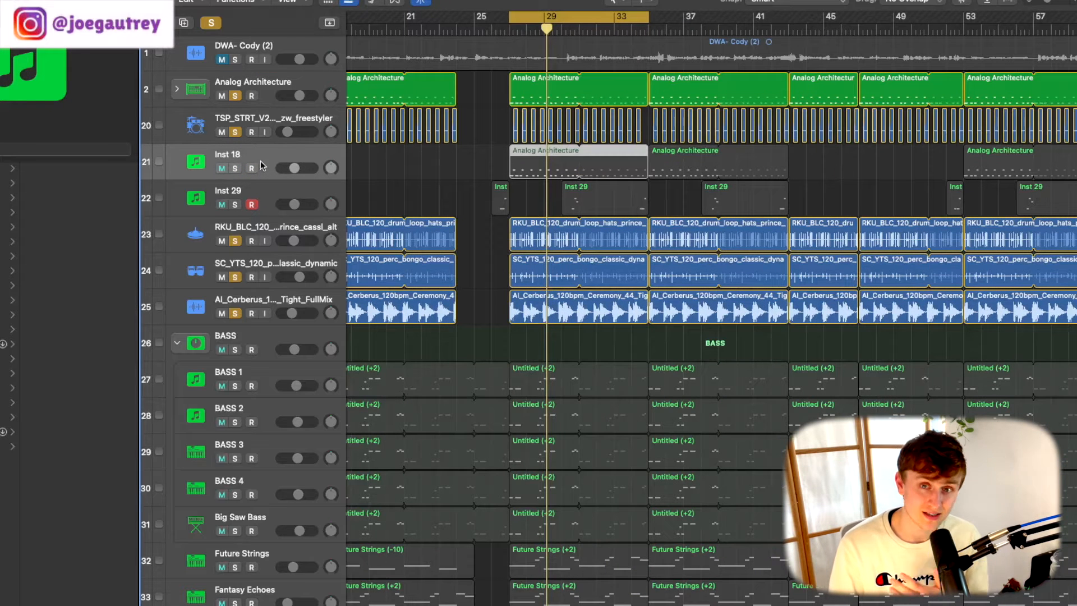
pyautogui.click(235, 168)
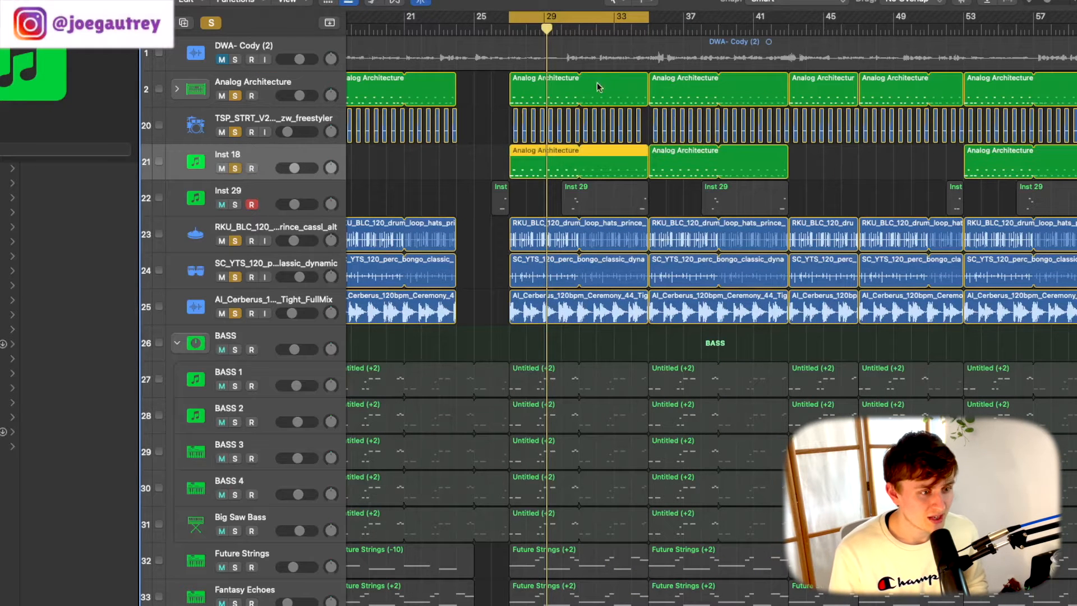
pyautogui.click(508, 32)
pyautogui.press('space')
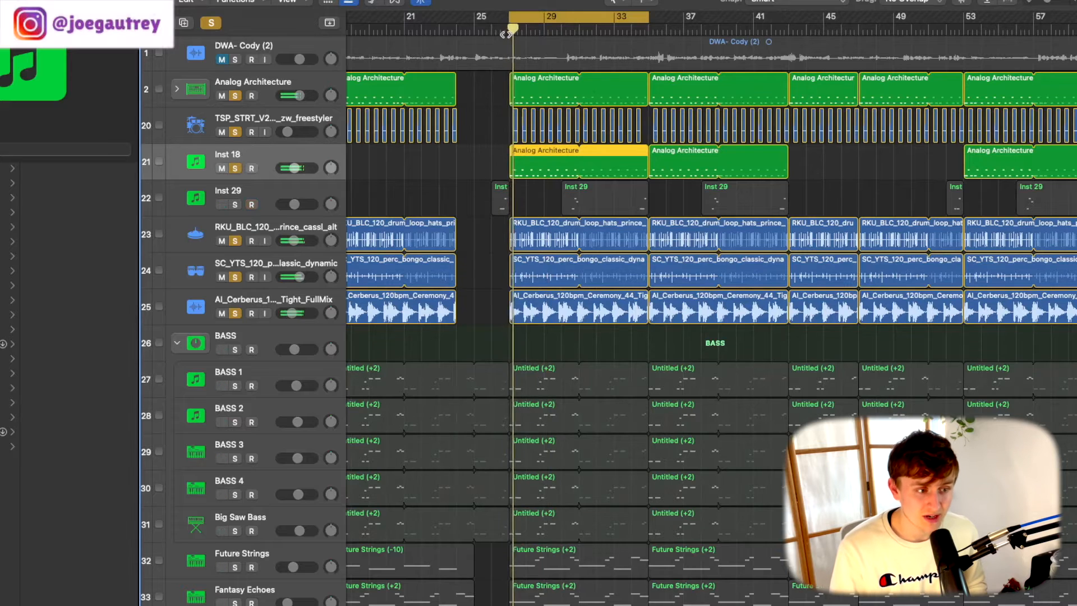
pyautogui.press('space')
# - Inspect the Kontakt Drum Lab instrument on Inst 18 from the mixer, and close both the plug-in window and the mixer
pyautogui.press('x')
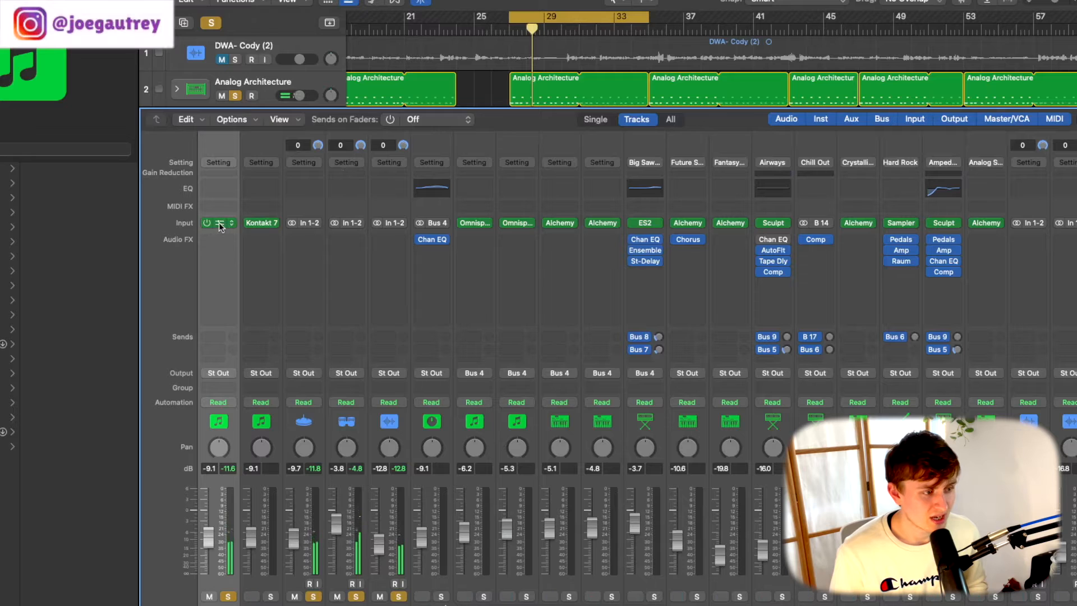
pyautogui.click(220, 223)
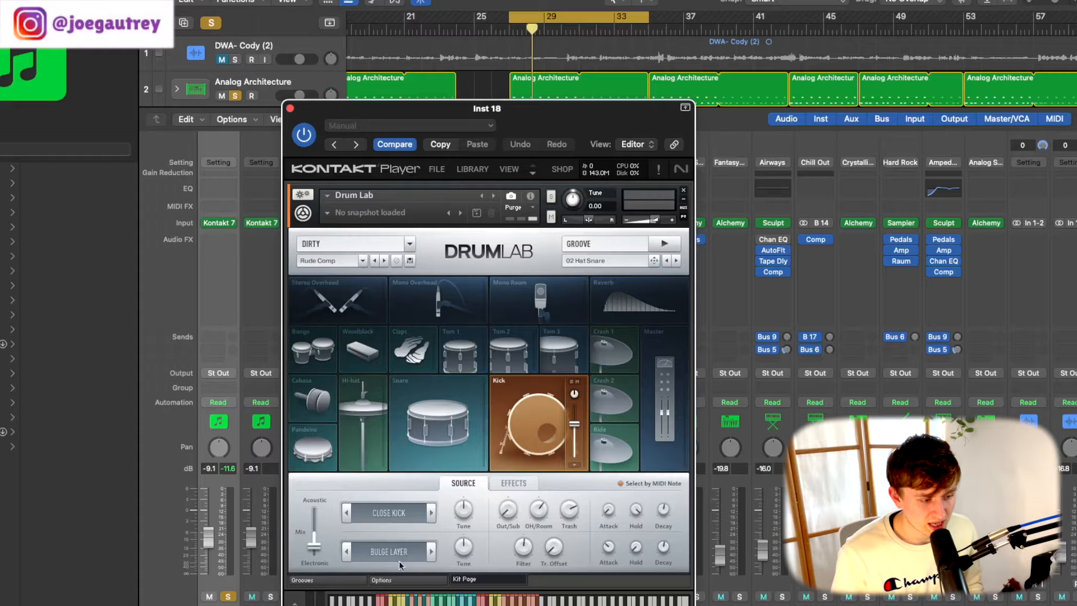
pyautogui.click(290, 107)
pyautogui.press('x')
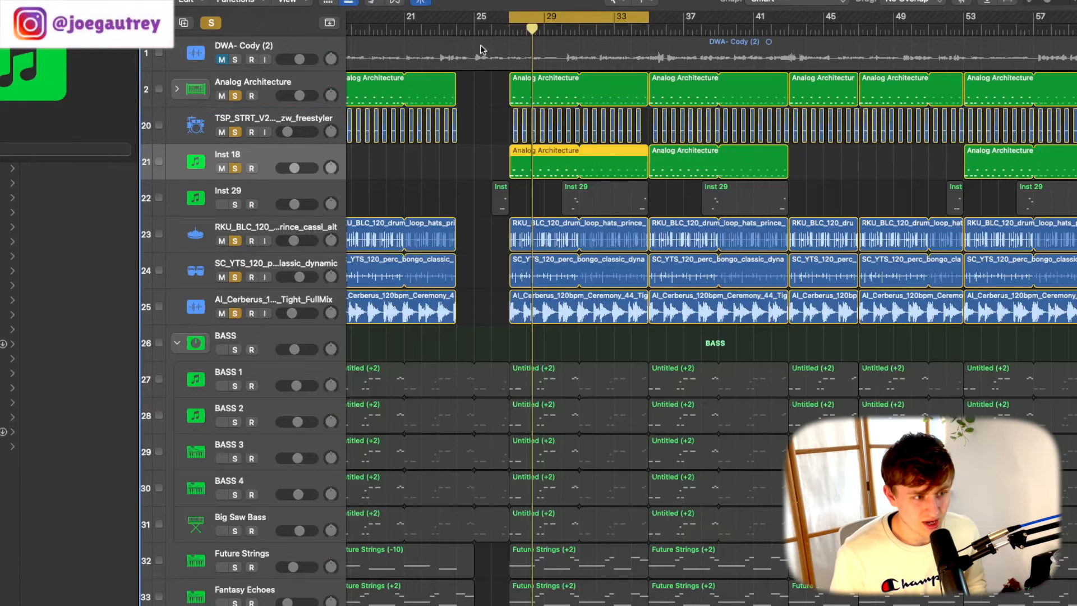
# - Add the Inst 29 track to the soloed drums and play them around the start of its region near bar 30
pyautogui.doubleClick(505, 29)
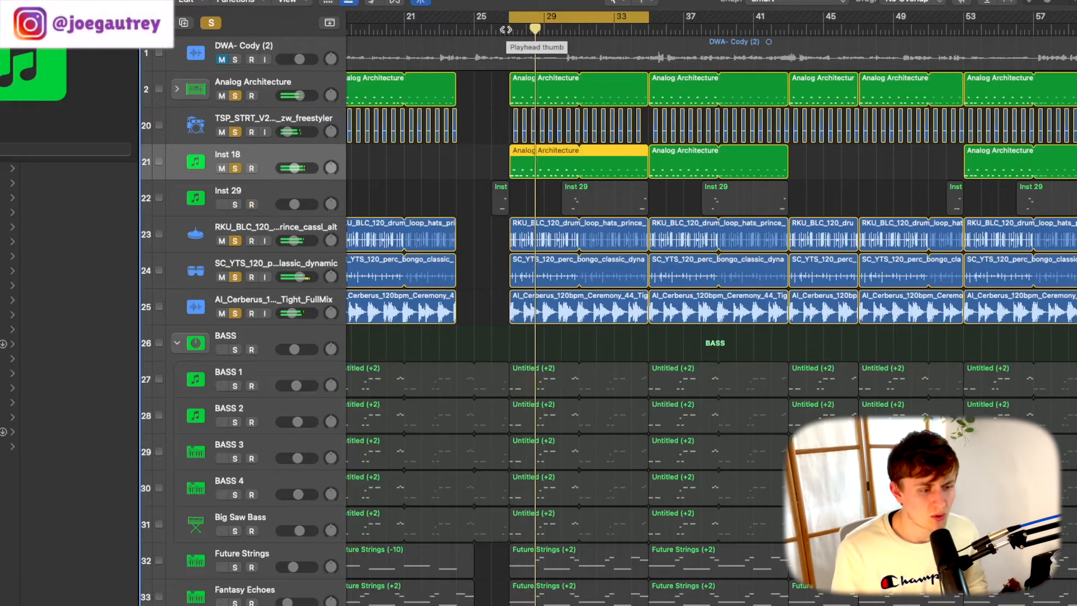
pyautogui.click(251, 204)
pyautogui.click(235, 205)
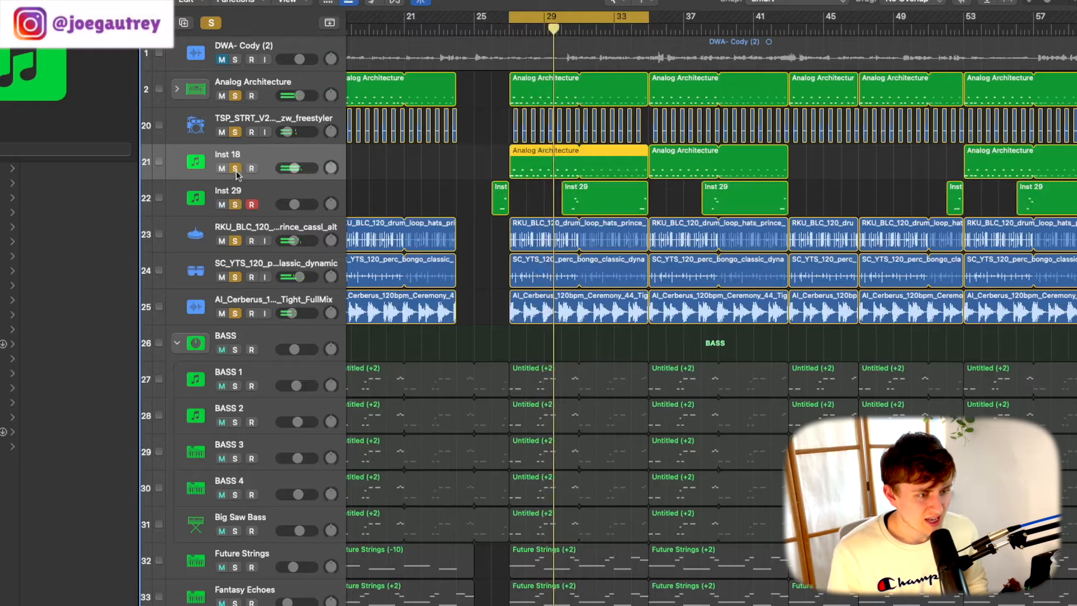
pyautogui.click(565, 31)
pyautogui.press('space')
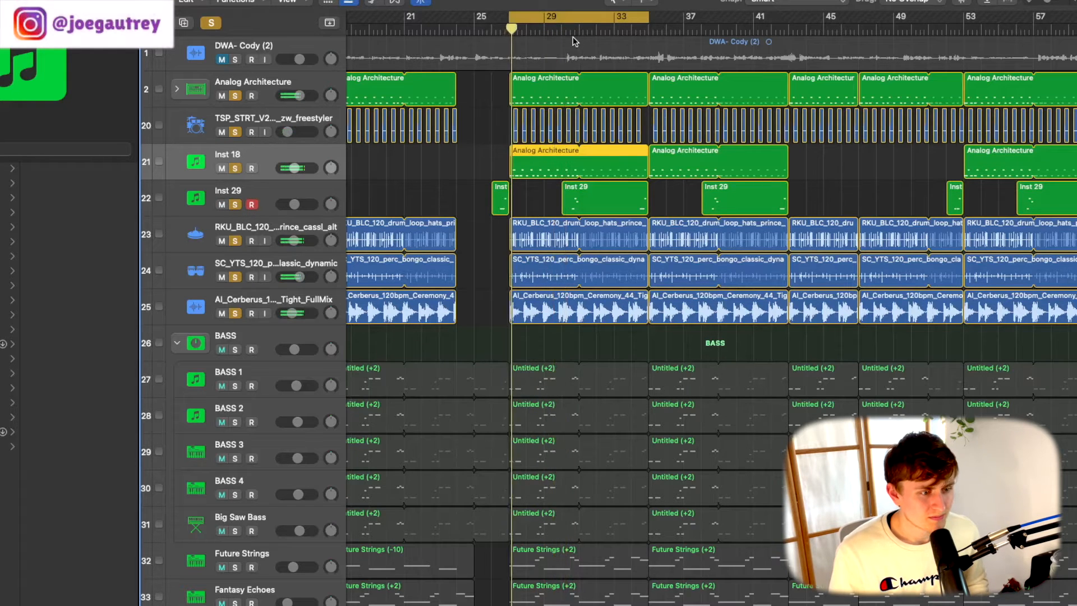
pyautogui.click(576, 40)
pyautogui.click(566, 30)
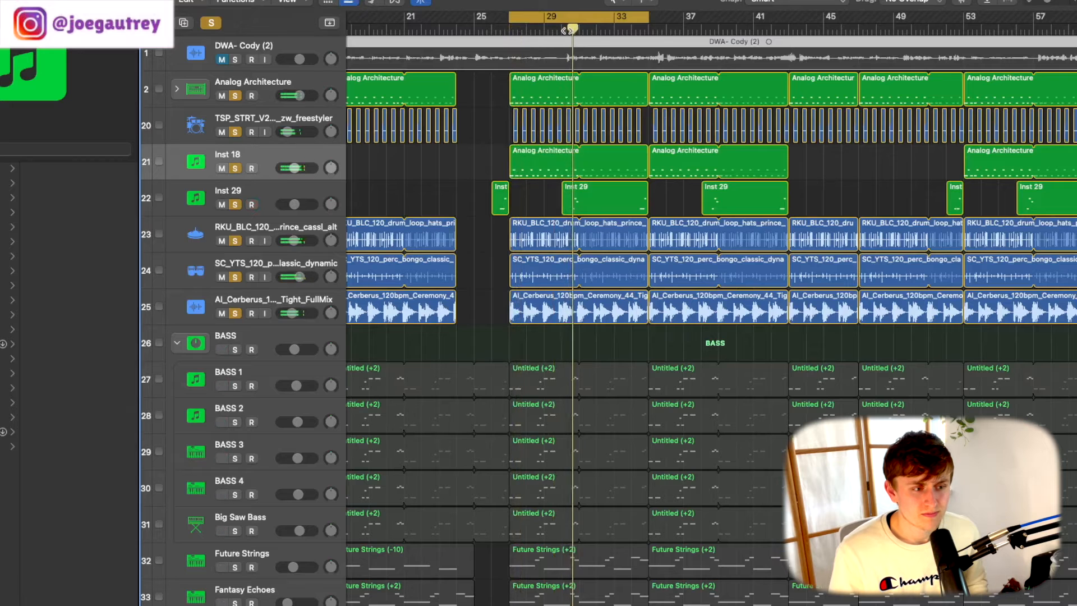
pyautogui.press('space')
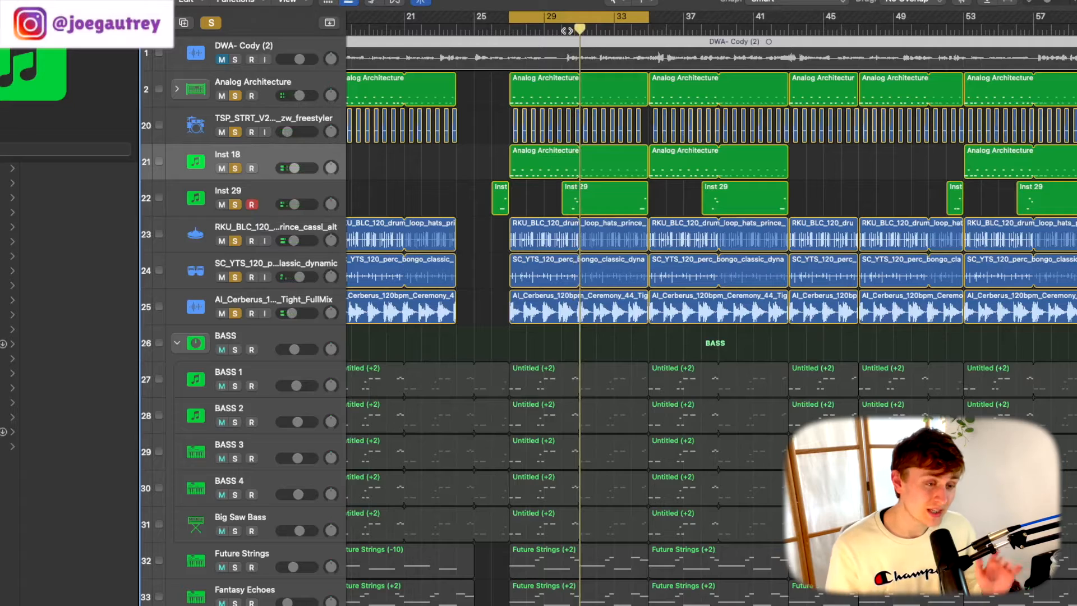
# - Select the five bass tracks from BASS 1 through Big Saw Bass
pyautogui.scroll(-3, 660, 180)
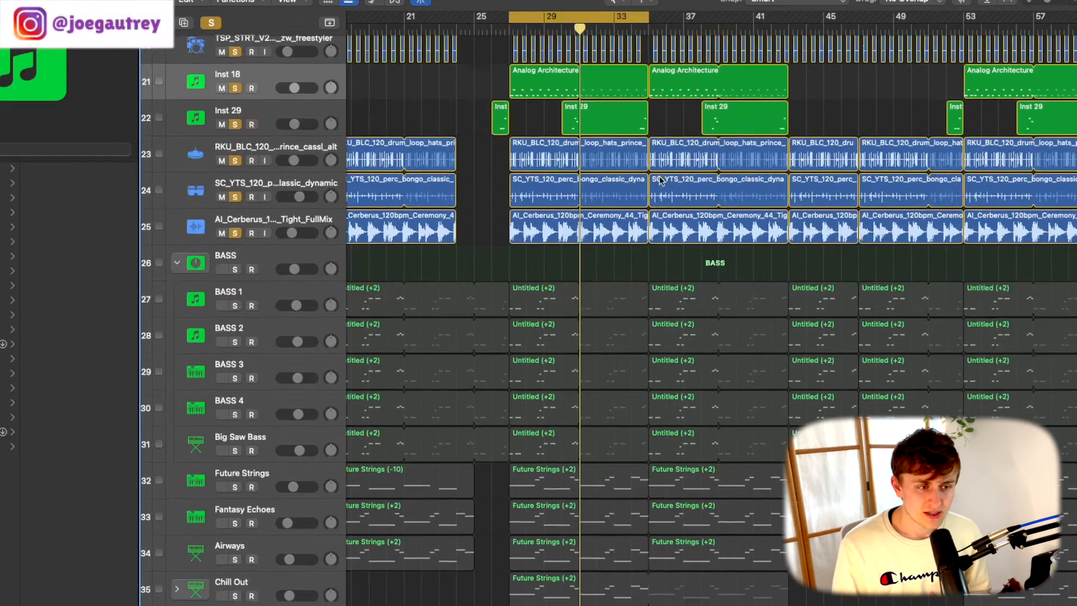
pyautogui.scroll(-1, 660, 180)
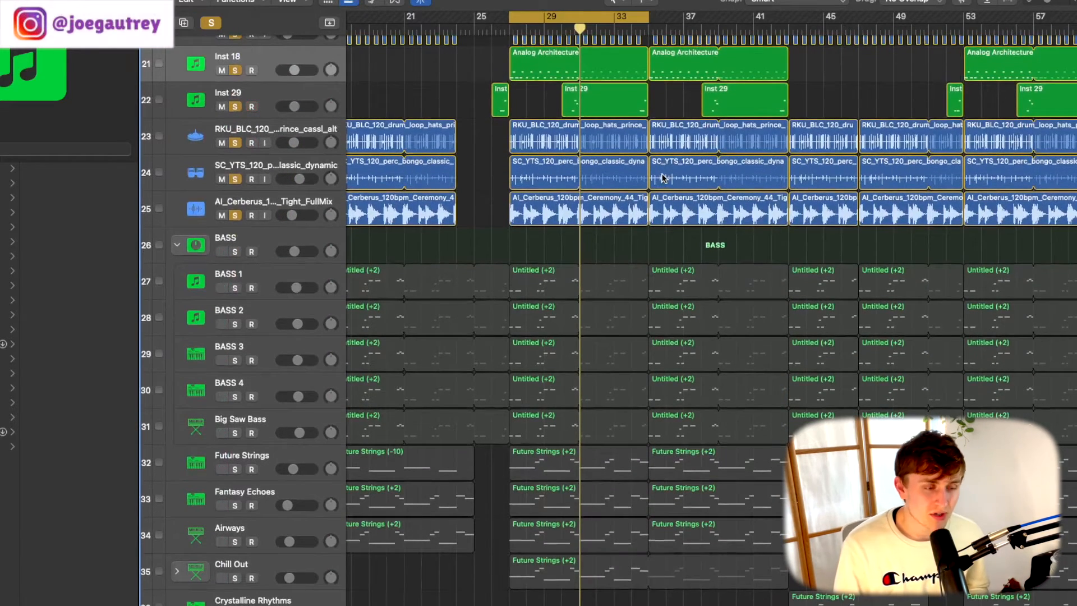
pyautogui.scroll(3, 662, 178)
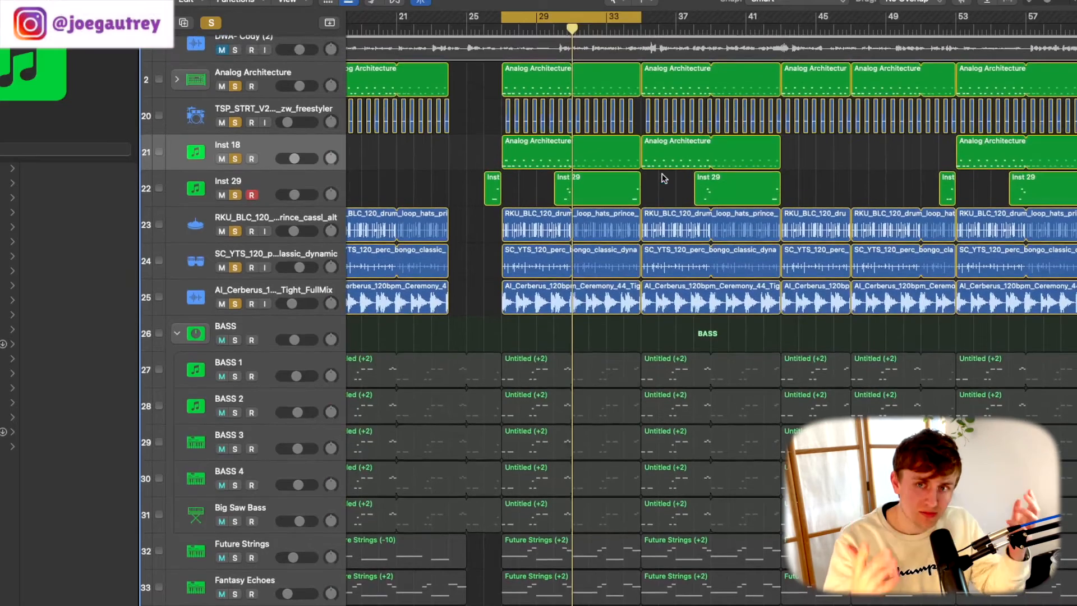
pyautogui.hscroll(-3, 664, 177)
pyautogui.scroll(-4, 617, 202)
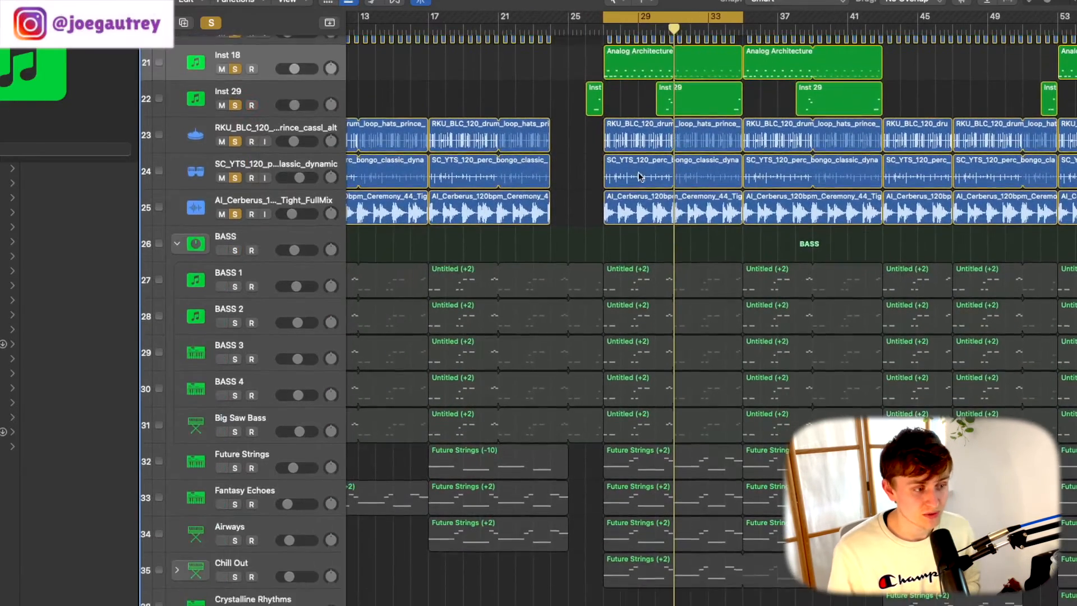
pyautogui.hscroll(1, 517, 250)
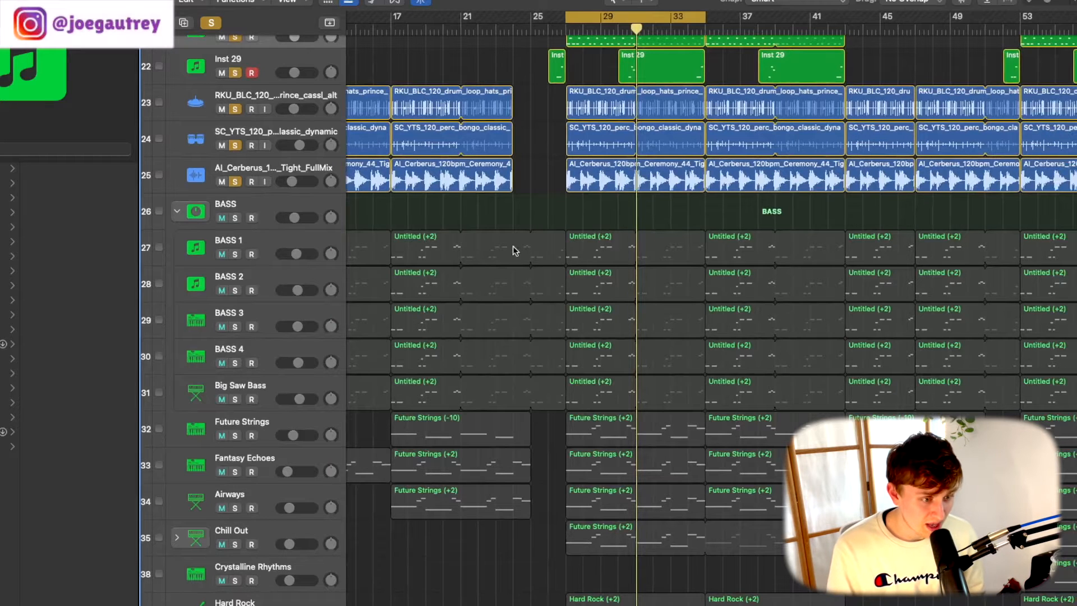
pyautogui.click(283, 241)
pyautogui.keyDown('shift'); pyautogui.click(275, 390); pyautogui.keyUp('shift')
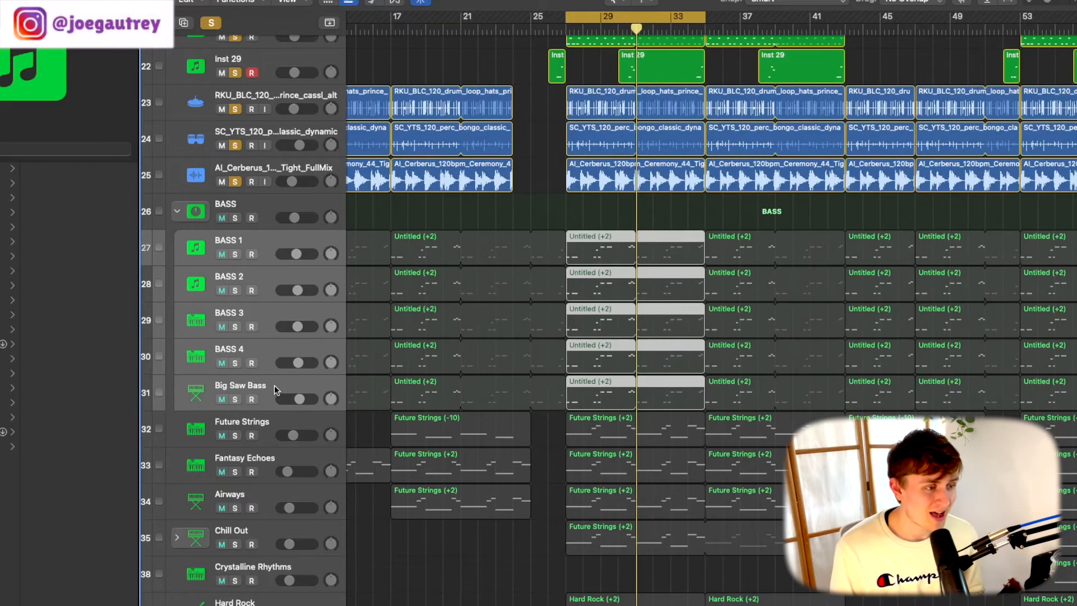
# - Clear all drum solos, solo the BASS stack and play it from the start of the cycle range
pyautogui.click(211, 21)
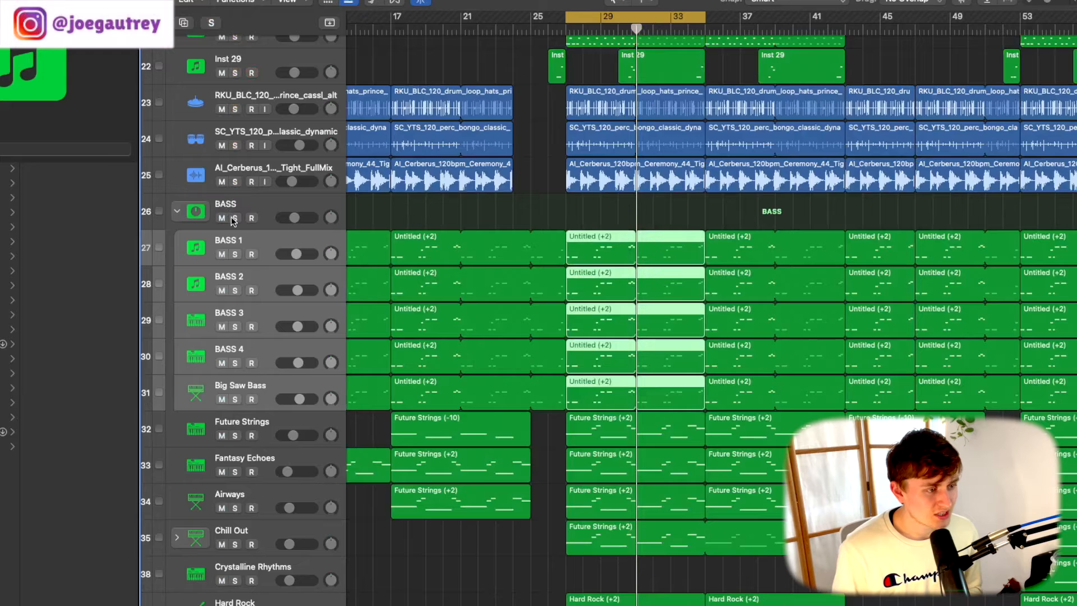
pyautogui.click(234, 218)
pyautogui.click(565, 29)
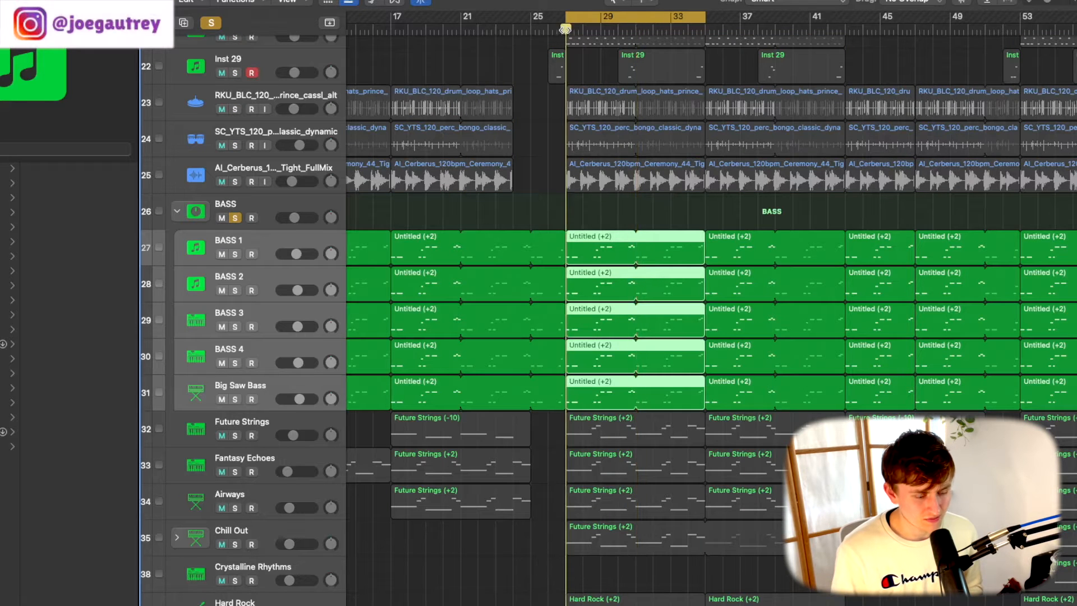
pyautogui.press('space')
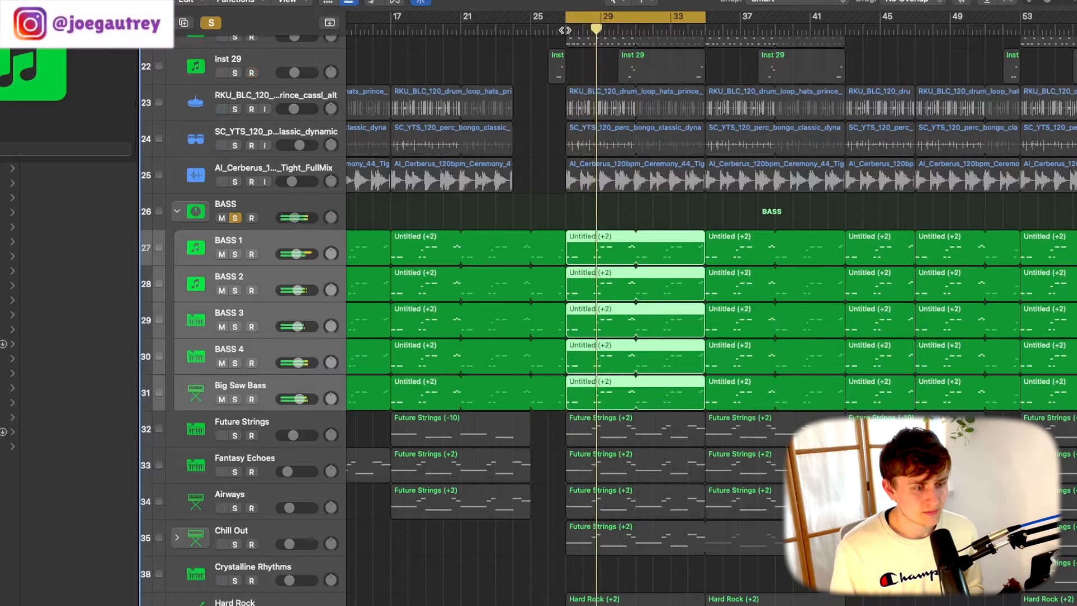
# - Unsolo the BASS stack, select the BASS 1 track and solo it on its own
pyautogui.click(258, 244)
pyautogui.click(235, 218)
pyautogui.click(235, 254)
pyautogui.moveTo(296, 254); pyautogui.dragTo(297, 254)
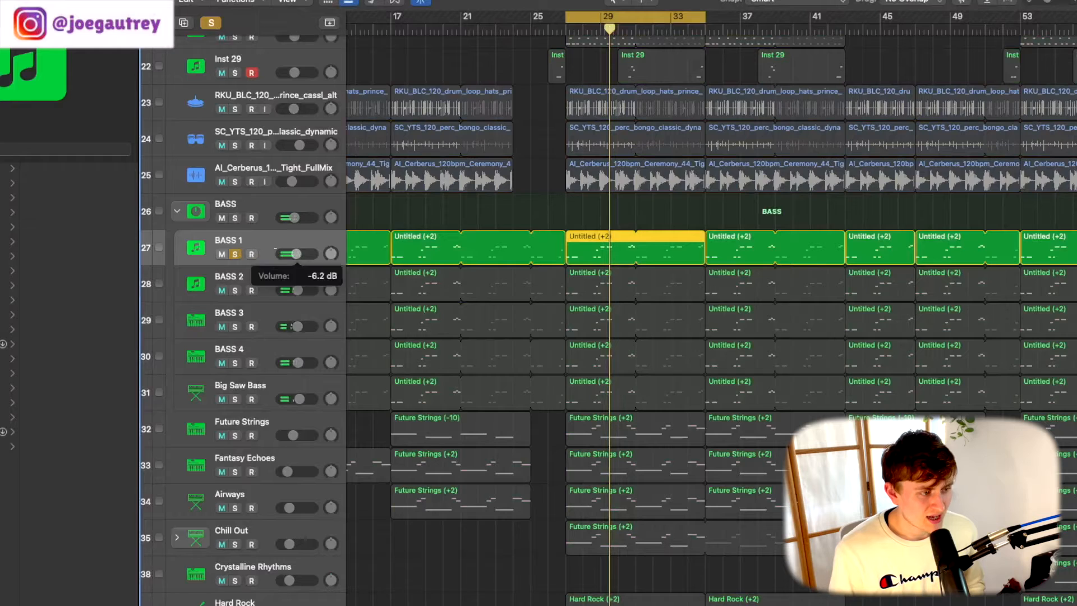
# - Inspect the Omnisphere instrument on BASS 1 and the Alchemy instrument on BASS 3 from the mixer, closing the plug-ins and mixer
pyautogui.press('x')
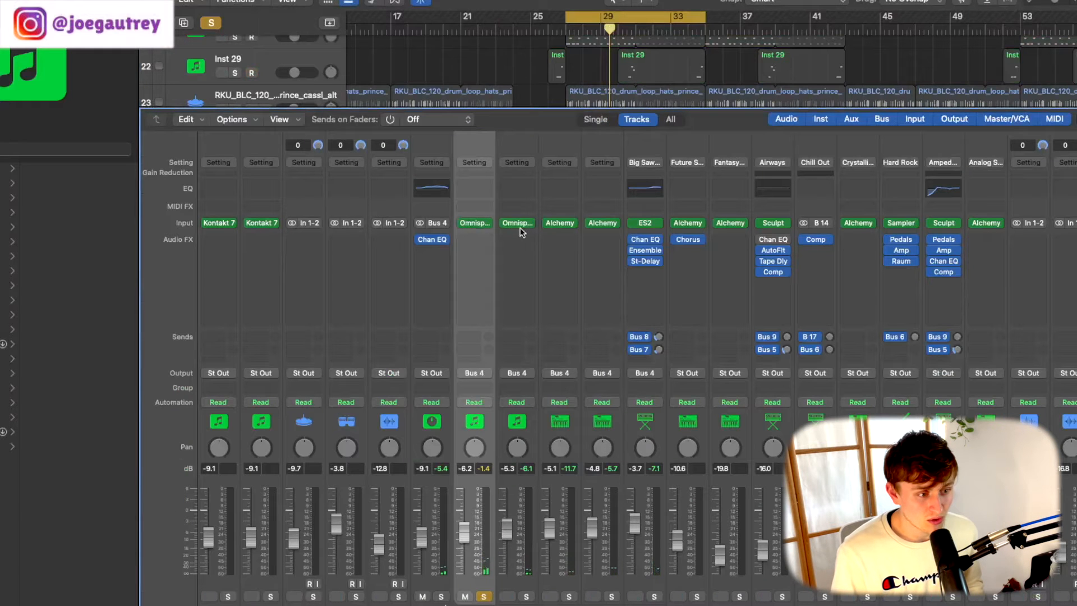
pyautogui.click(480, 223)
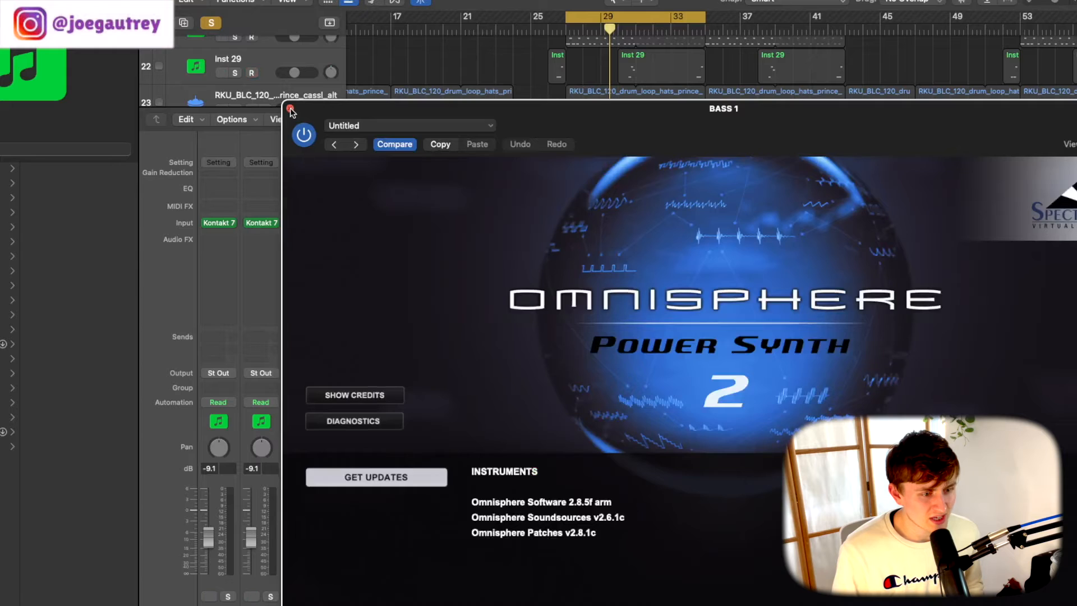
pyautogui.click(290, 109)
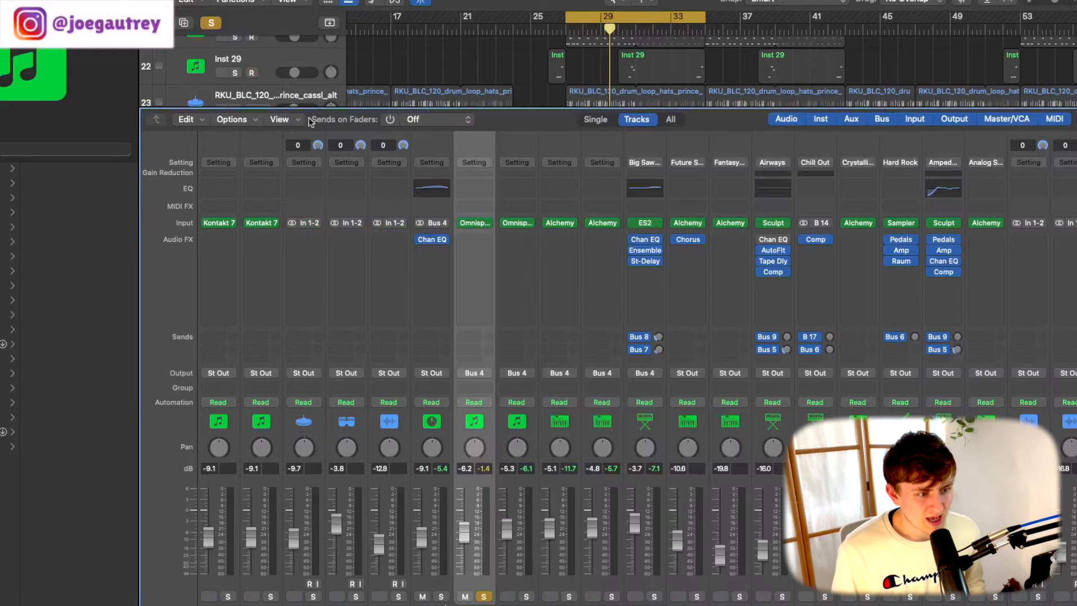
pyautogui.click(559, 224)
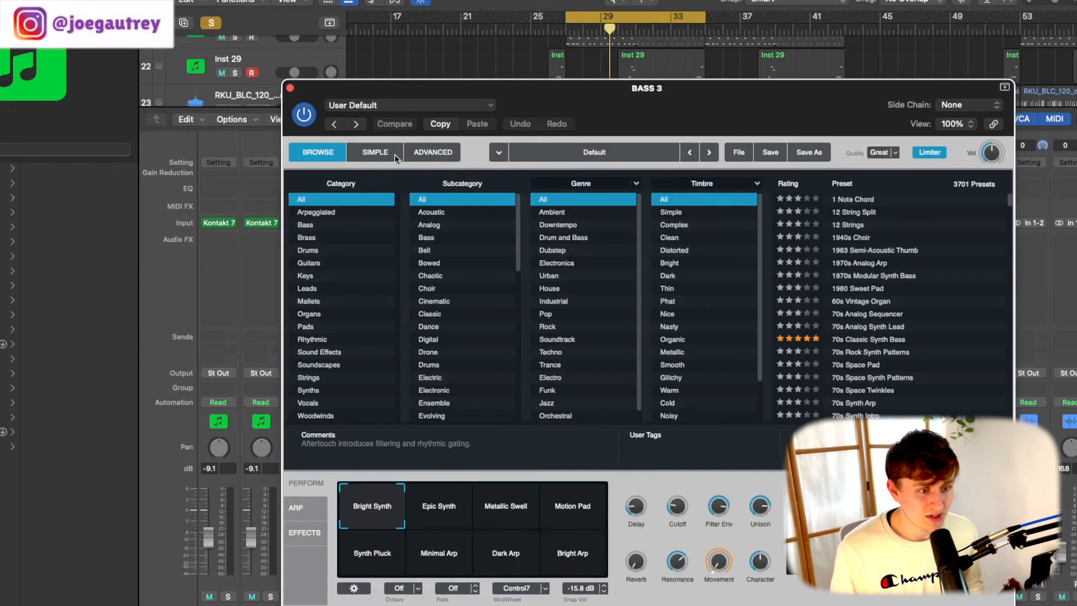
pyautogui.click(290, 88)
pyautogui.press('x')
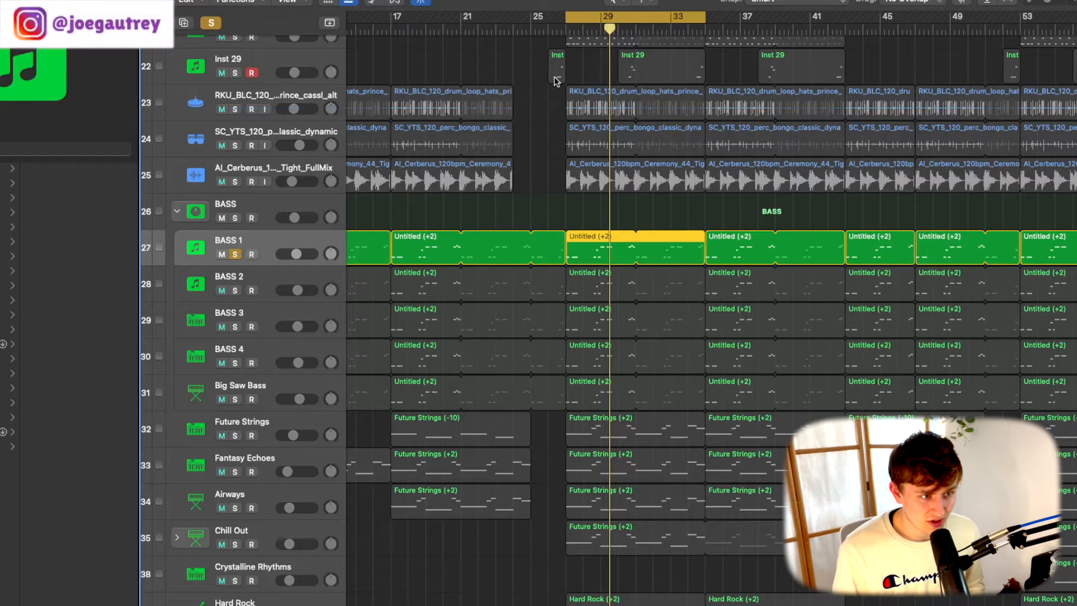
# - Play the soloed BASS 1 from bar 27, and add BASS 2 and BASS 3 to the solo one at a time with playback
pyautogui.click(567, 31)
pyautogui.press('space')
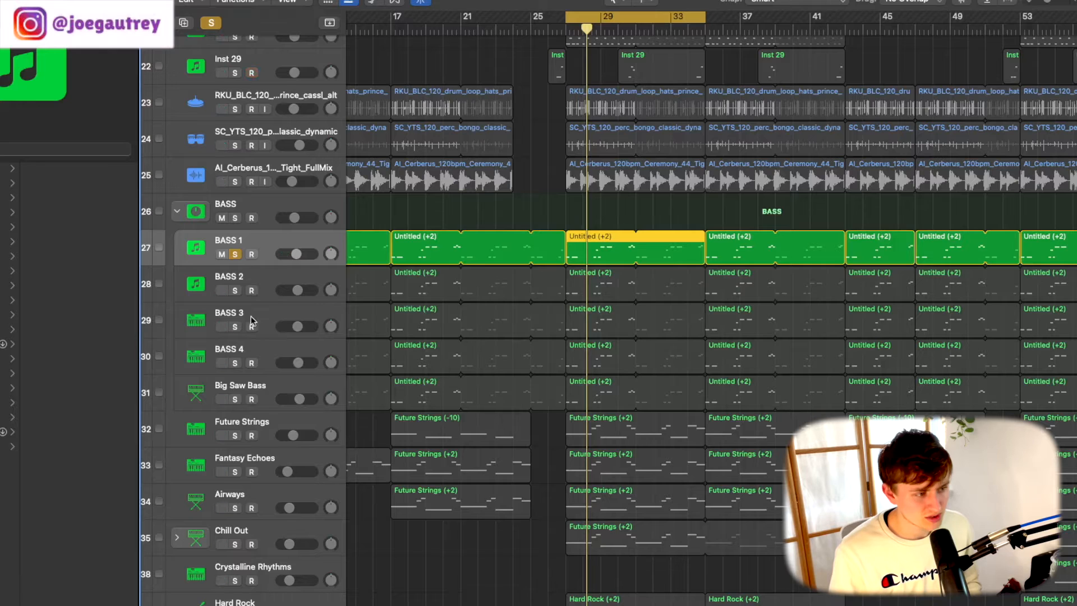
pyautogui.click(235, 290)
pyautogui.press('space')
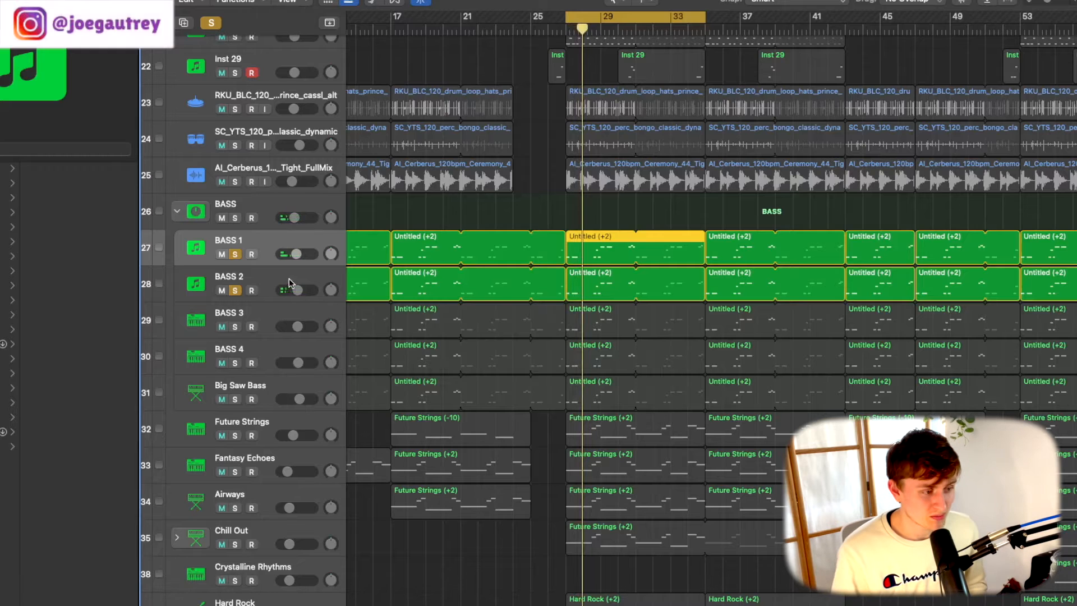
pyautogui.click(235, 327)
pyautogui.press('space')
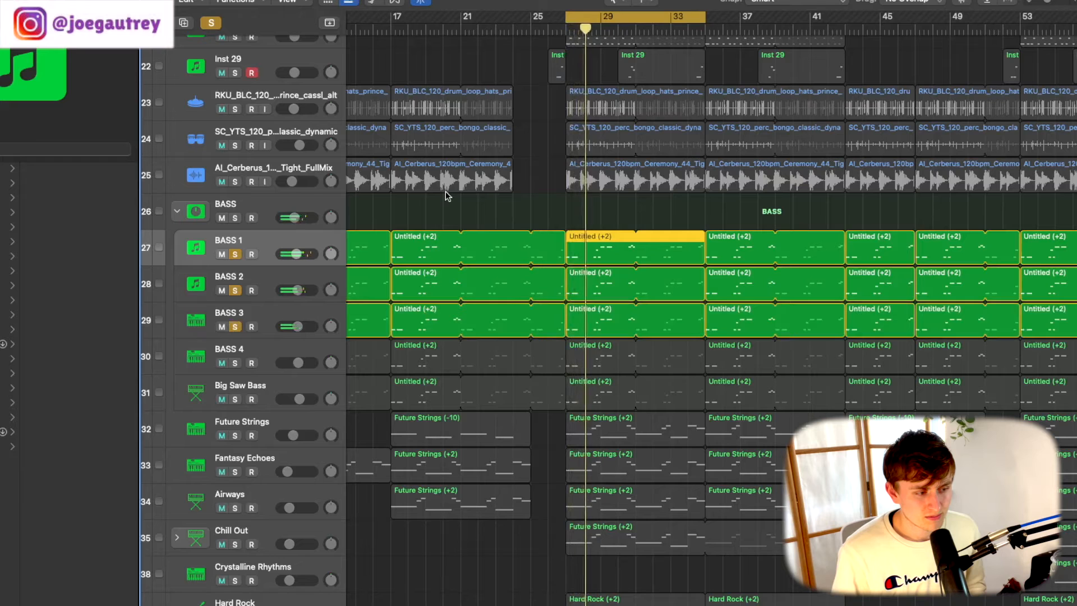
# - Add BASS 4 and Big Saw Bass to the soloed basses, playing the section with each addition
pyautogui.click(235, 363)
pyautogui.hotkey('shift', 'space')
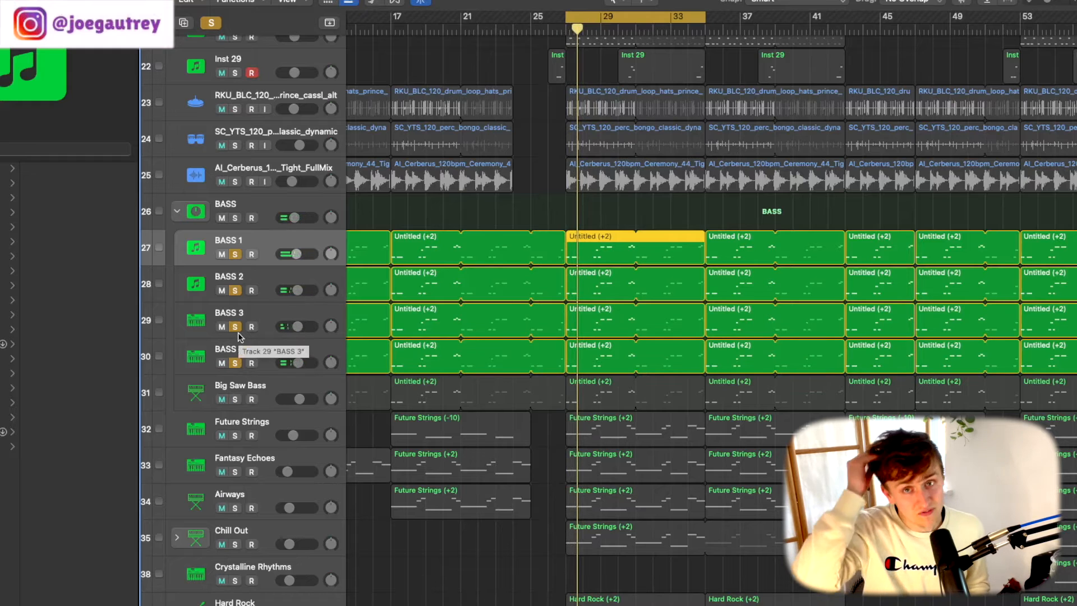
pyautogui.click(235, 399)
pyautogui.press('space')
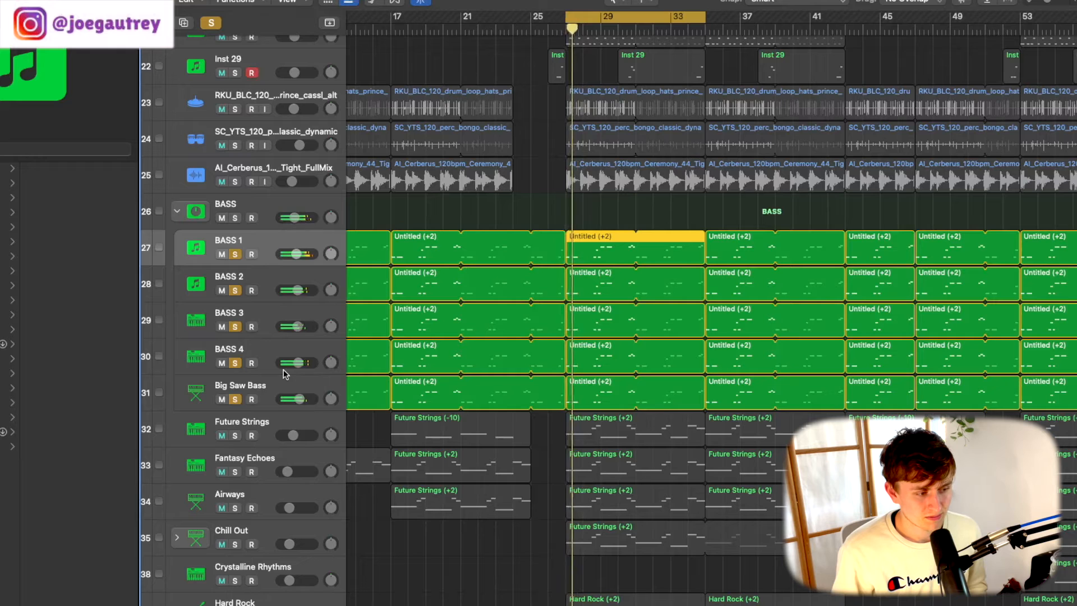
# - Play the five soloed basses and add the drum and percussion tracks from Analog Architecture through AI_Cerberus to the solo
pyautogui.press('space')
pyautogui.press('space')
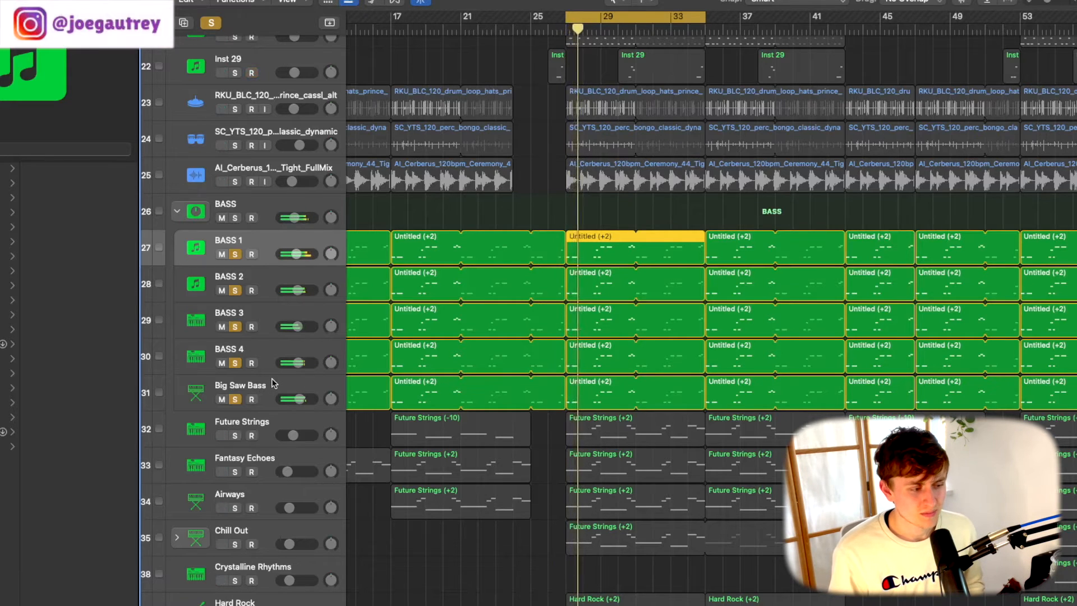
pyautogui.scroll(5, 224, 338)
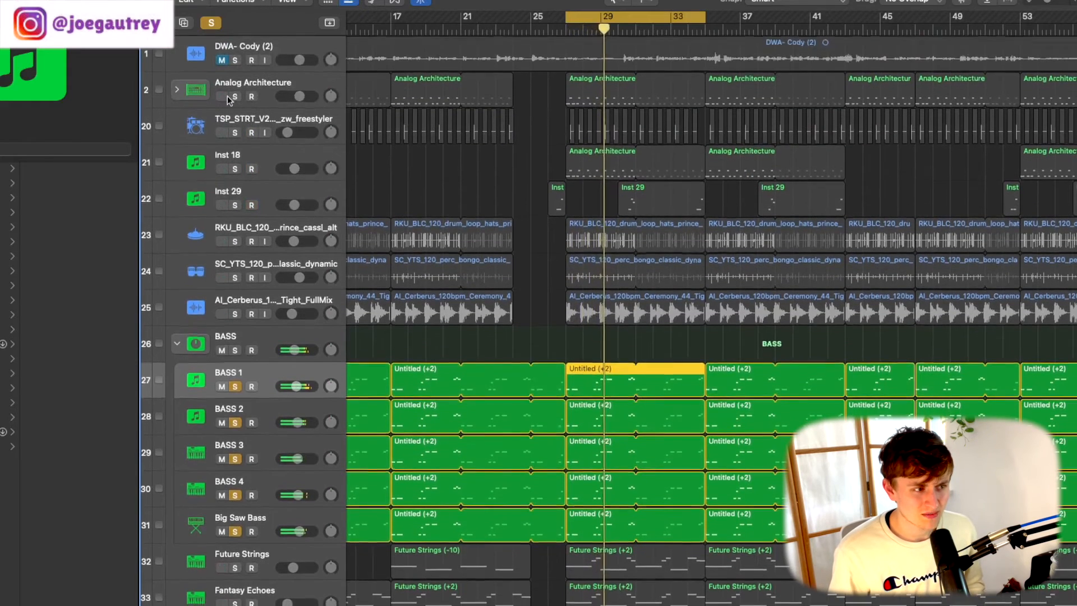
pyautogui.moveTo(235, 96); pyautogui.dragTo(236, 312)
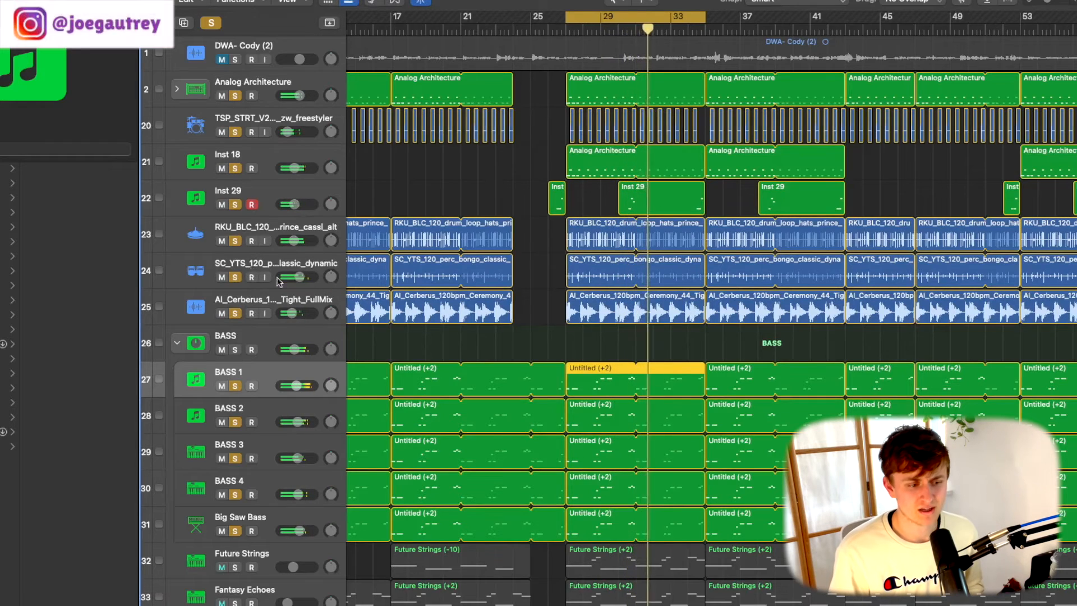
# - Examine how the drum and bass regions are laid out across the arrangement, including the synth tracks below them
pyautogui.scroll(-1, 449, 323)
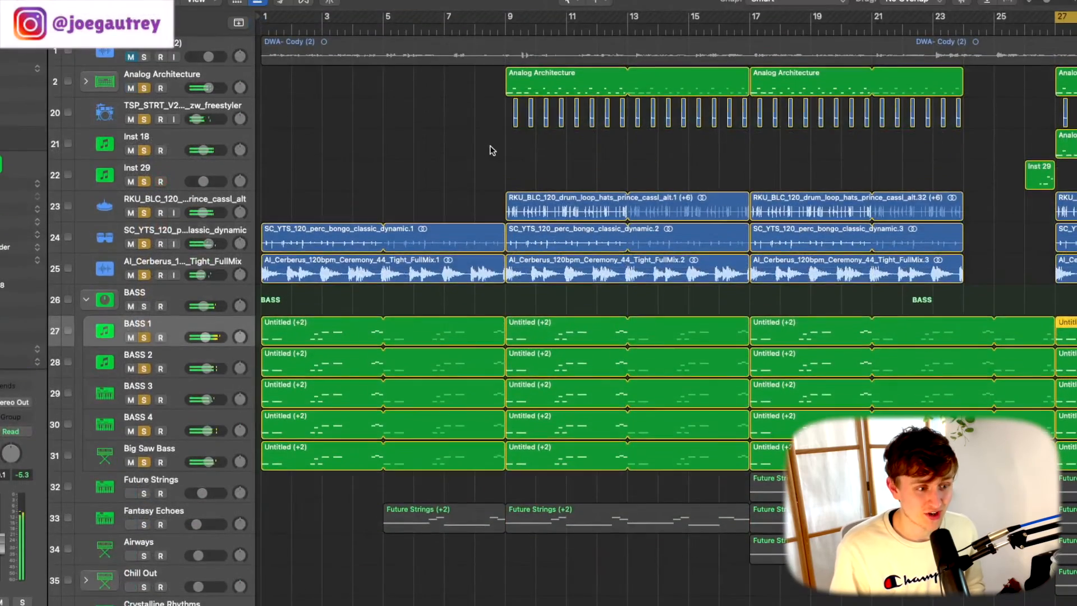
pyautogui.hscroll(15, 848, 189)
pyautogui.scroll(-10, 853, 191)
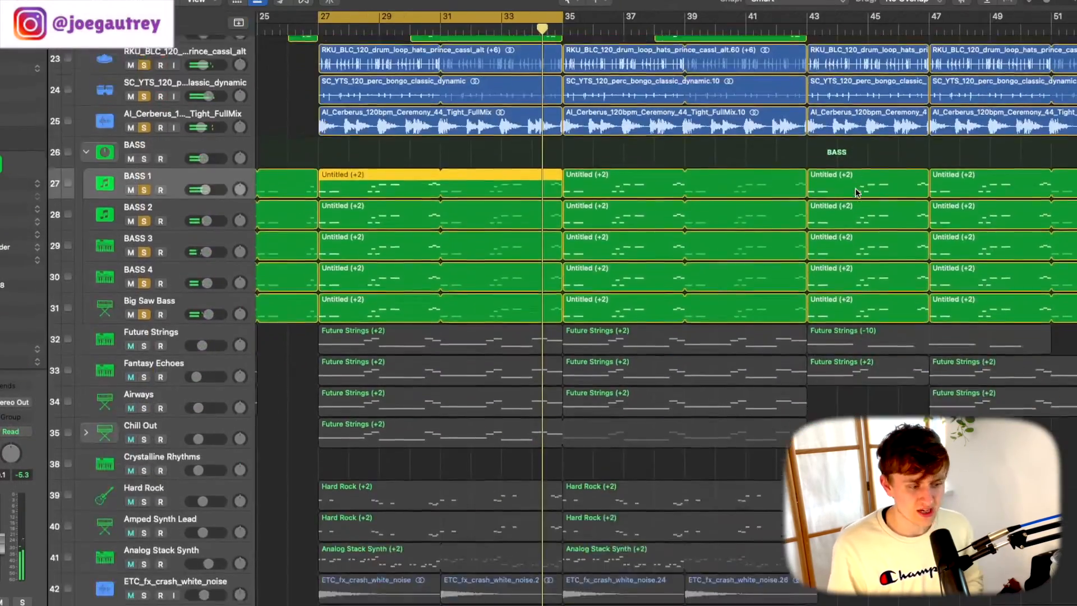
pyautogui.scroll(8, 856, 192)
pyautogui.hscroll(-2, 857, 190)
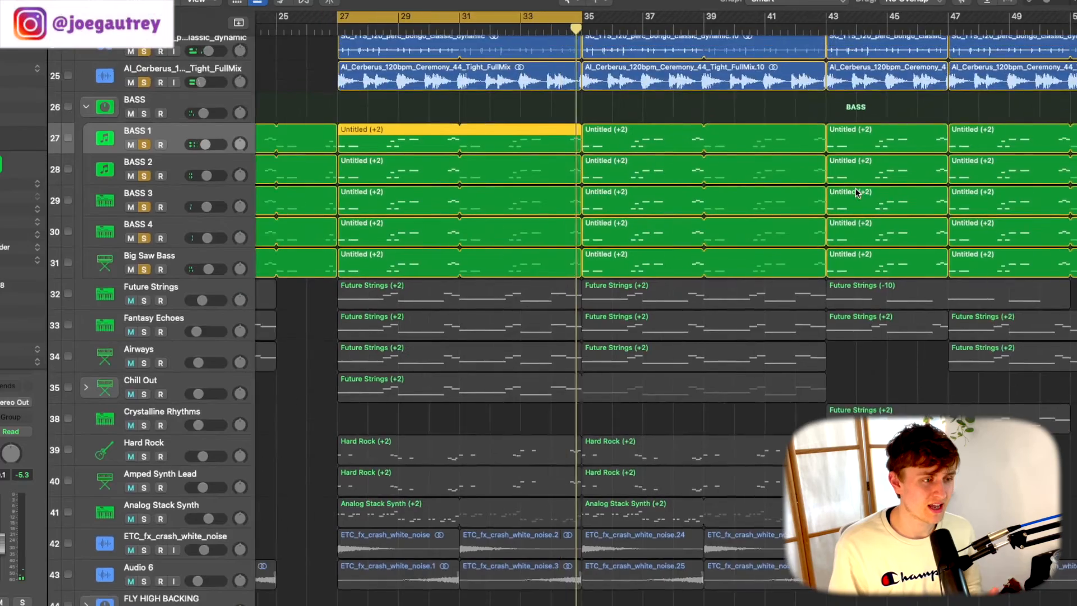
pyautogui.scroll(3, 856, 191)
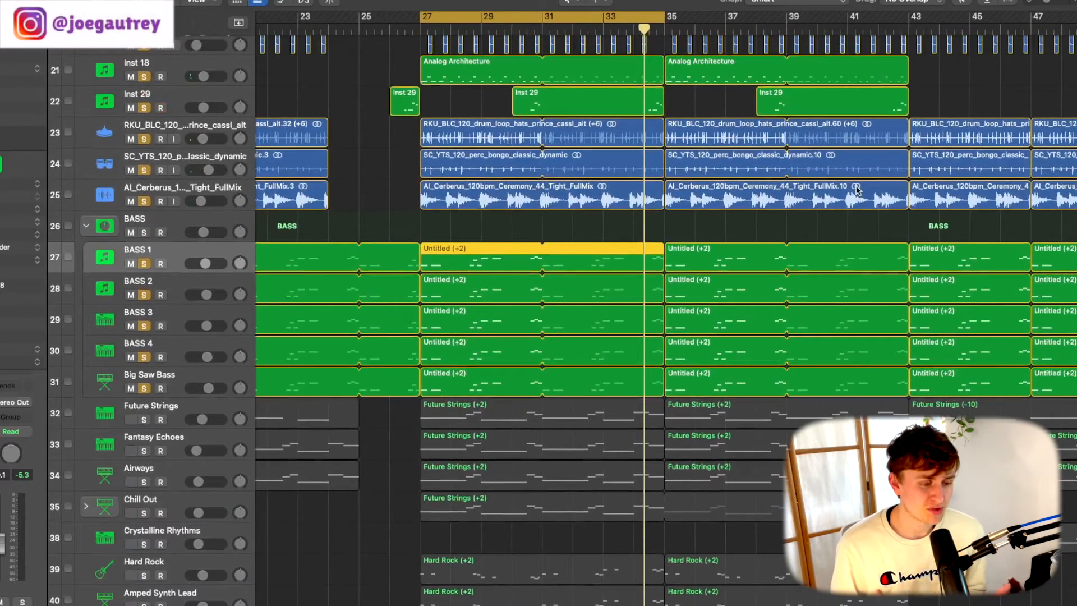
pyautogui.scroll(-3, 721, 235)
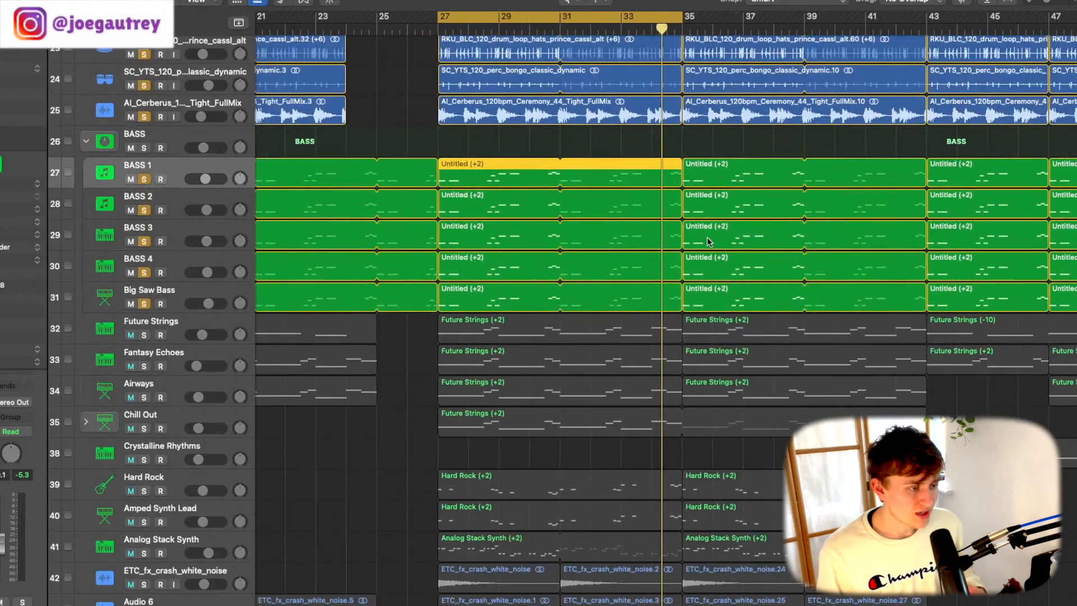
pyautogui.hscroll(-1, 617, 280)
pyautogui.scroll(-2, 467, 322)
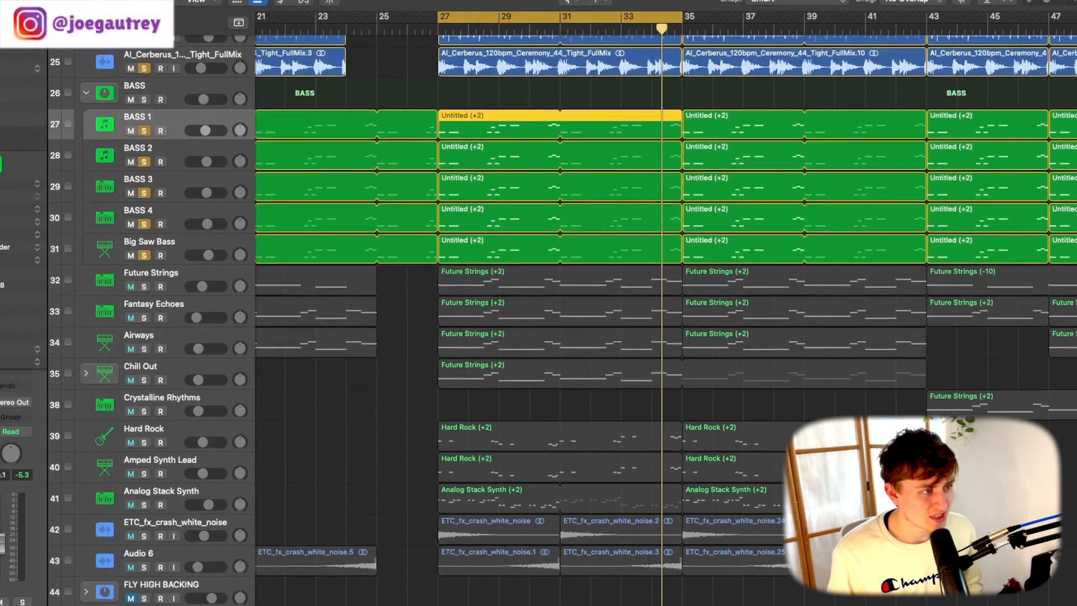
# - Clear all solos, solo Future Strings, Fantasy Echoes, Airways and Chill Out, and play them from bar 27
pyautogui.press('ctrl+alt+super+s')
pyautogui.moveTo(145, 287); pyautogui.dragTo(147, 381)
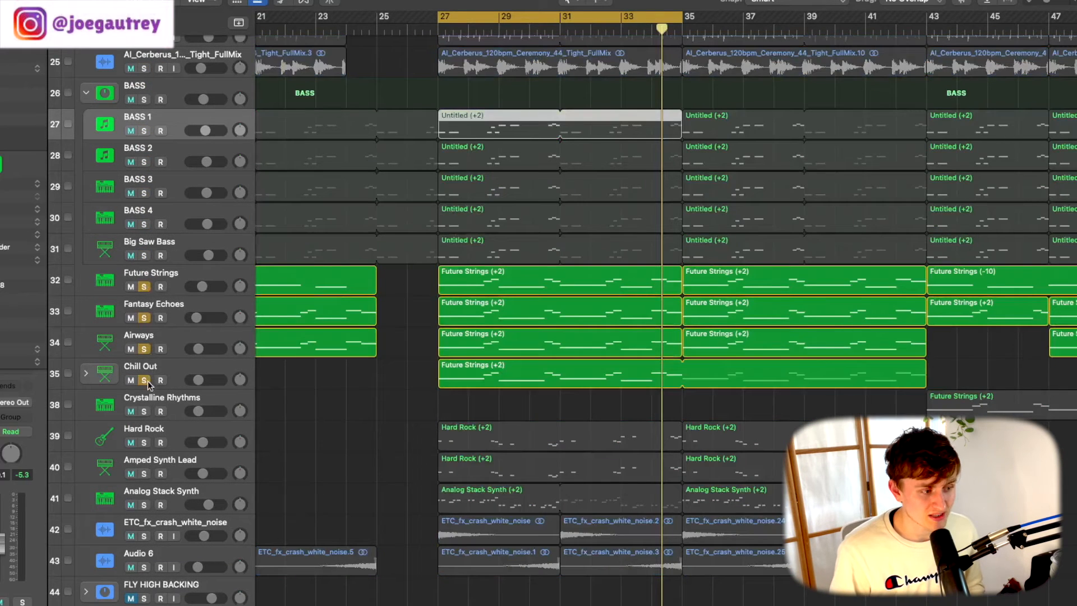
pyautogui.click(439, 31)
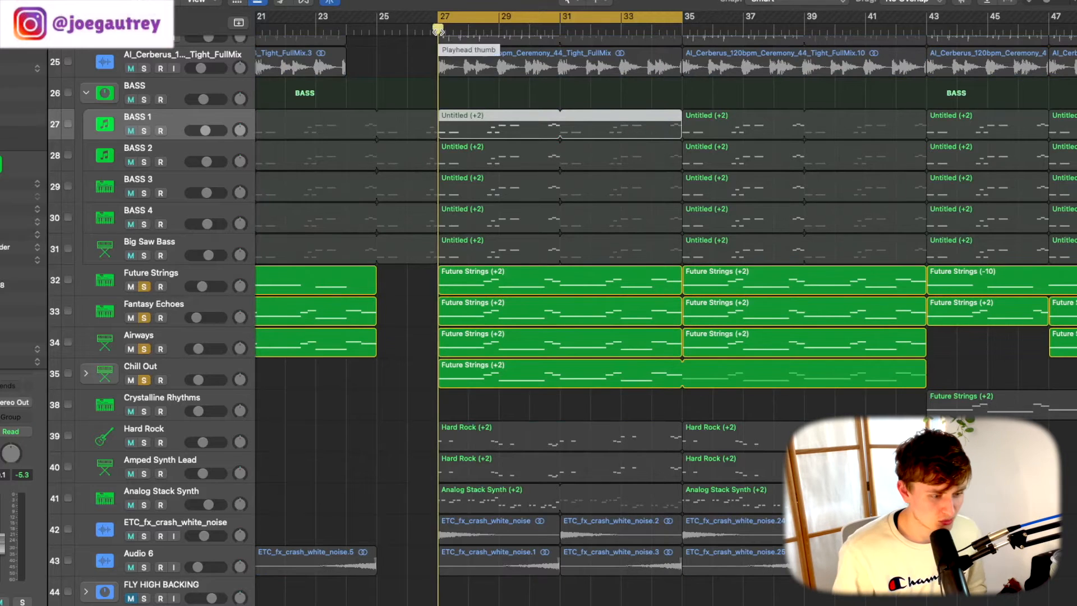
pyautogui.press('space')
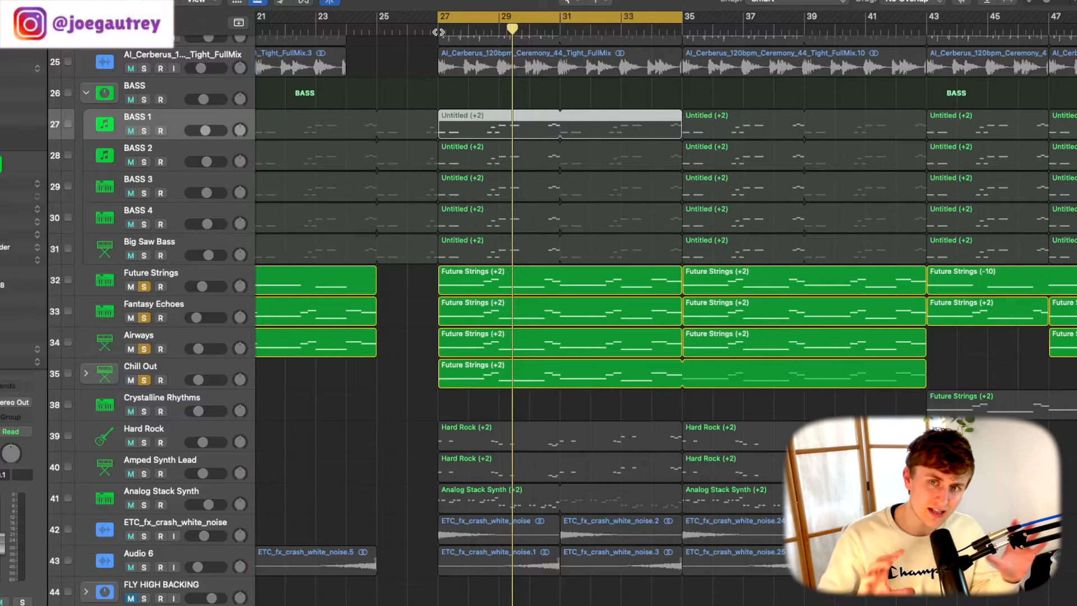
pyautogui.scroll(-1, 266, 260)
pyautogui.press('space')
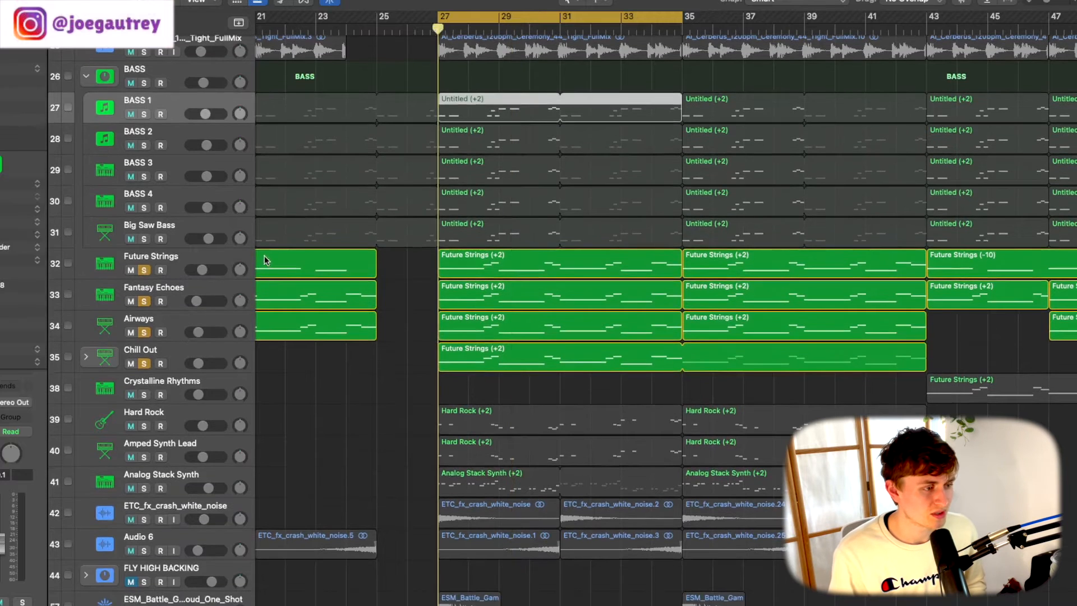
# - Show the sound library for the Future Strings track and play that track soloed on its own from bar 27
pyautogui.click(193, 260)
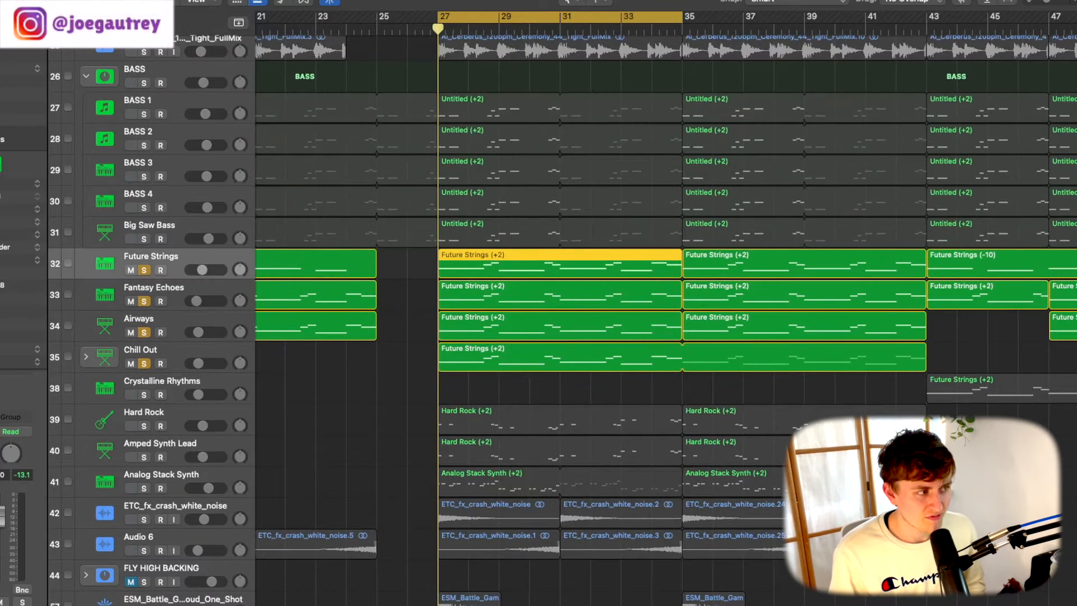
pyautogui.press('y')
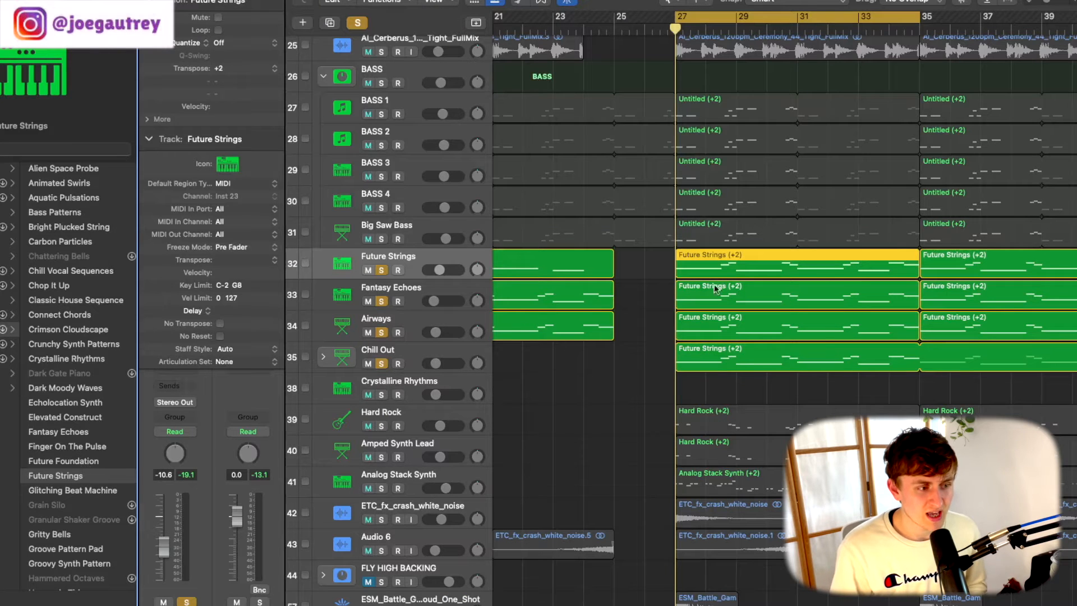
pyautogui.moveTo(382, 301); pyautogui.dragTo(381, 363)
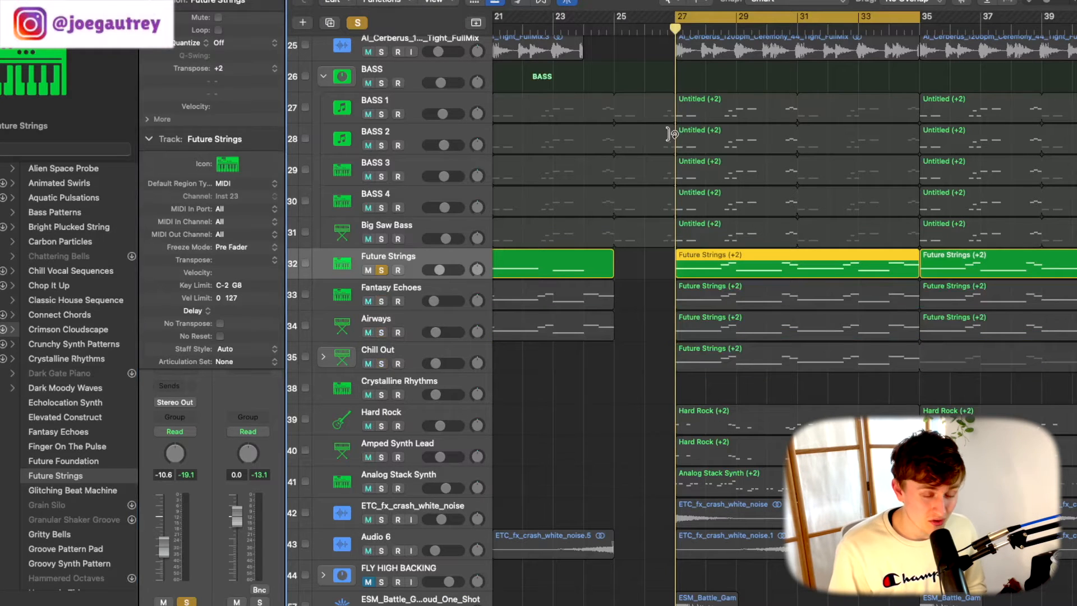
pyautogui.hscroll(3, 631, 114)
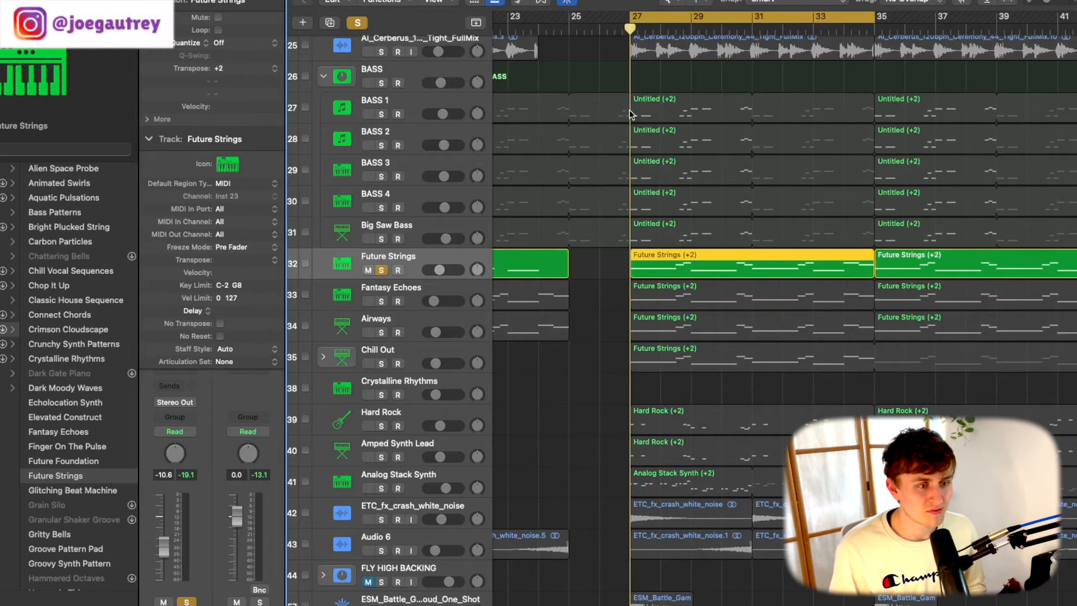
pyautogui.hscroll(2, 629, 115)
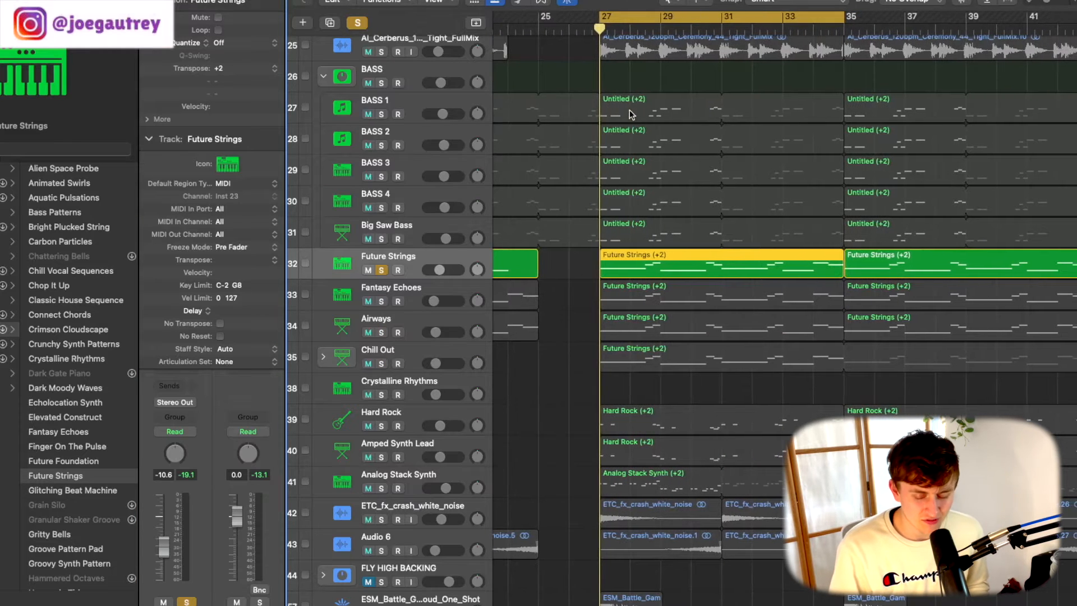
pyautogui.press('space')
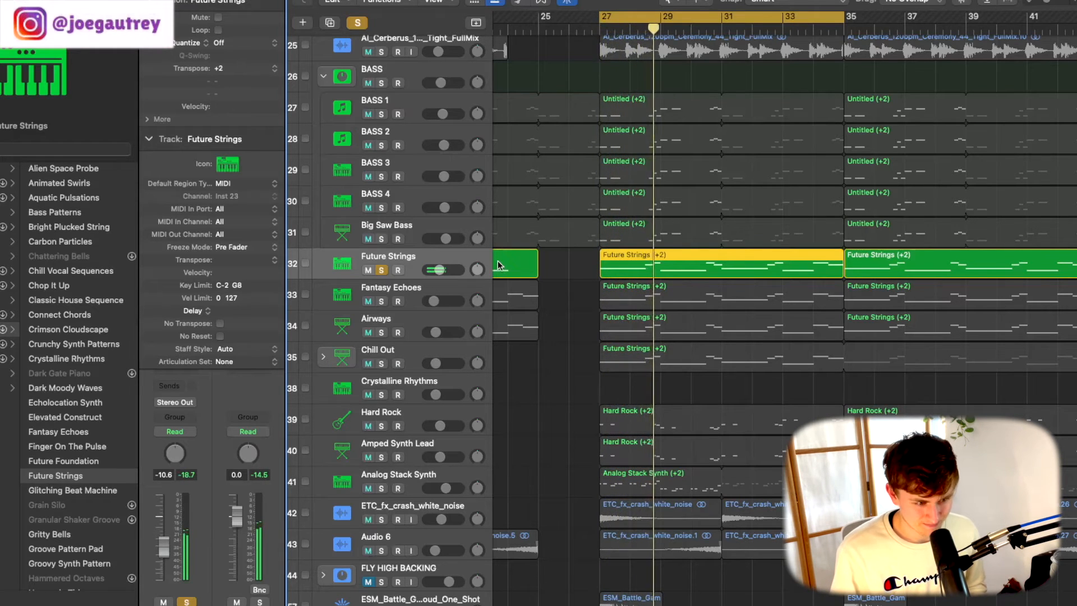
# - Switch the solo from Future Strings to Fantasy Echoes and play that track
pyautogui.click(382, 301)
pyautogui.click(381, 270)
pyautogui.press('space')
pyautogui.press('space')
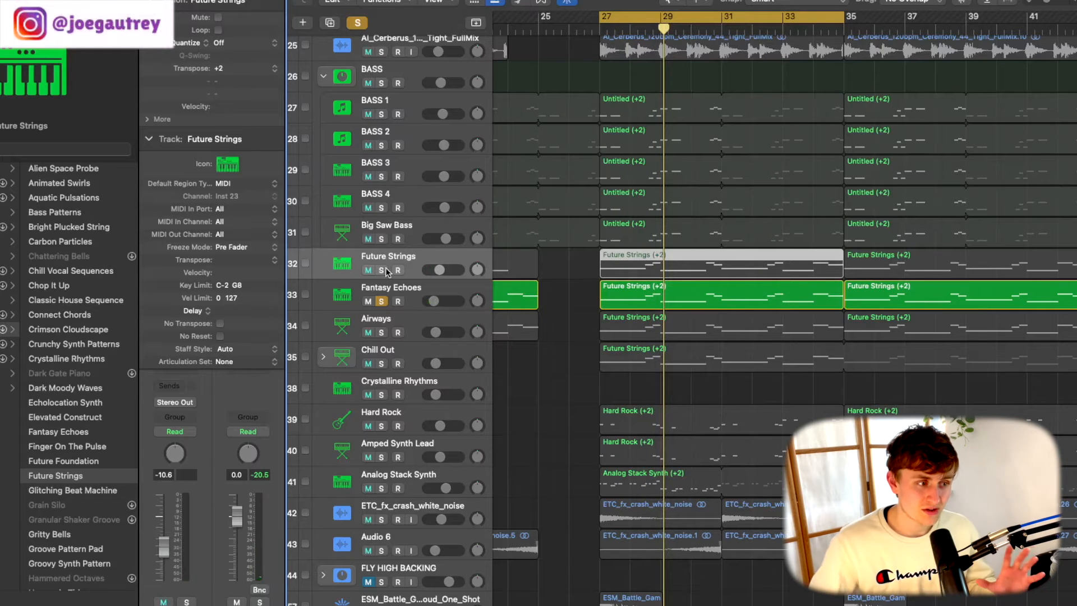
pyautogui.scroll(2, 396, 271)
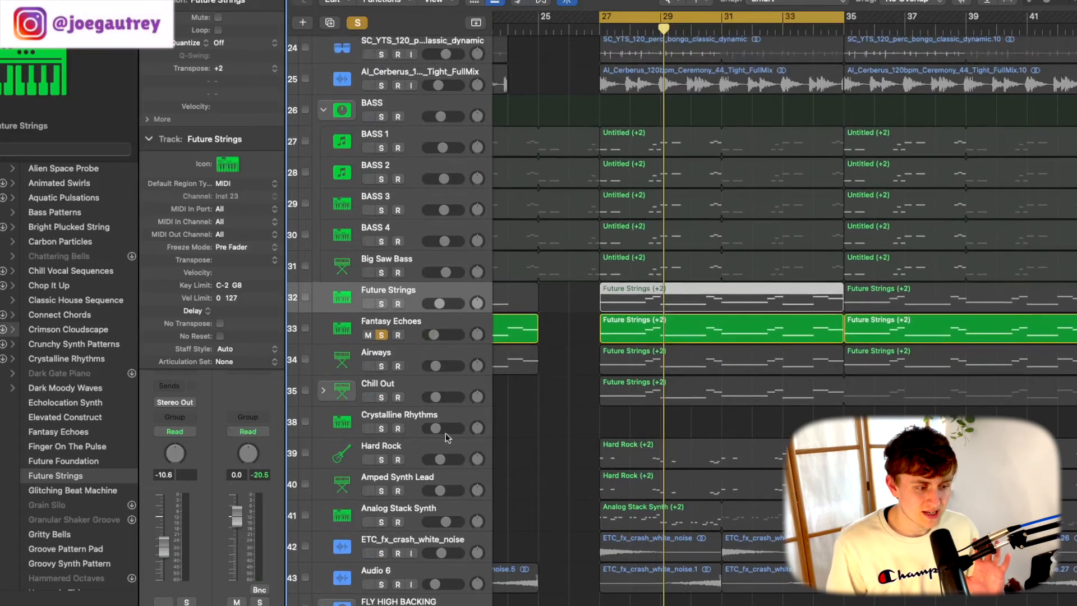
pyautogui.scroll(3, 436, 487)
pyautogui.scroll(2, 435, 485)
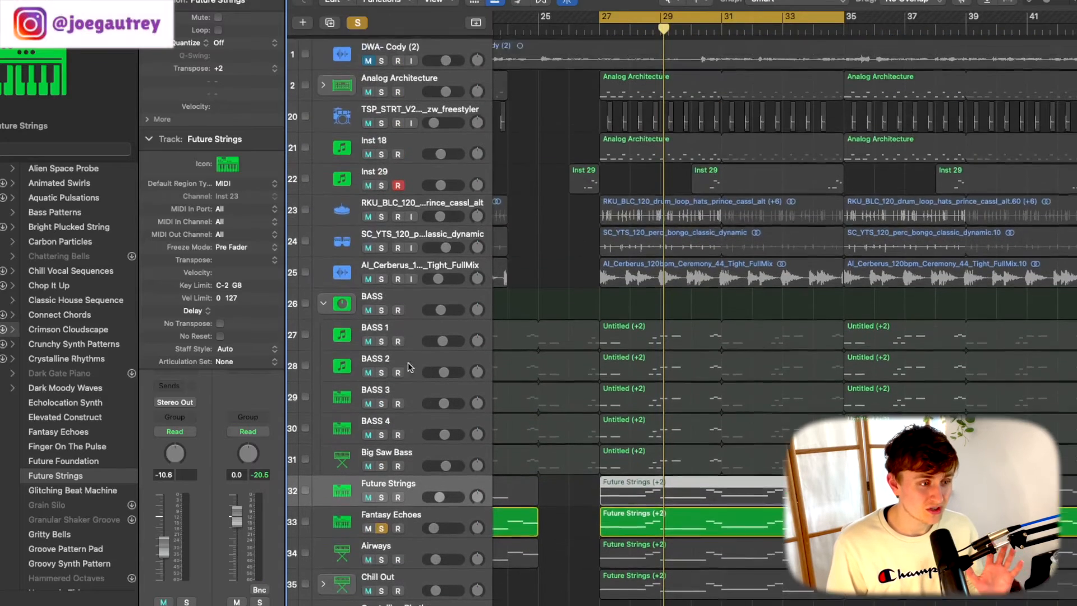
pyautogui.scroll(-4, 404, 251)
pyautogui.scroll(-4, 426, 279)
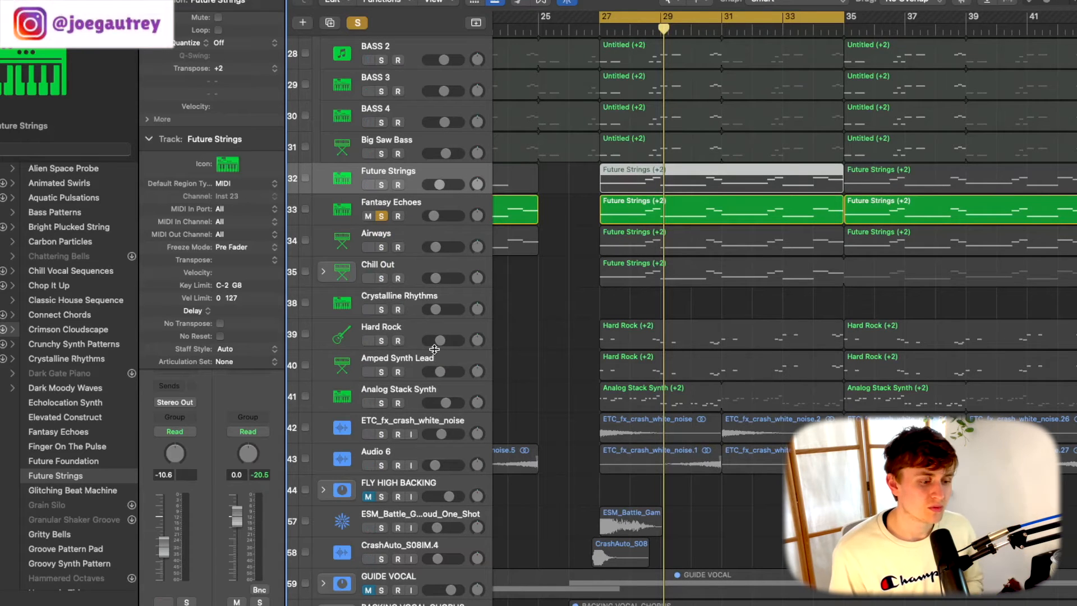
pyautogui.scroll(7, 436, 342)
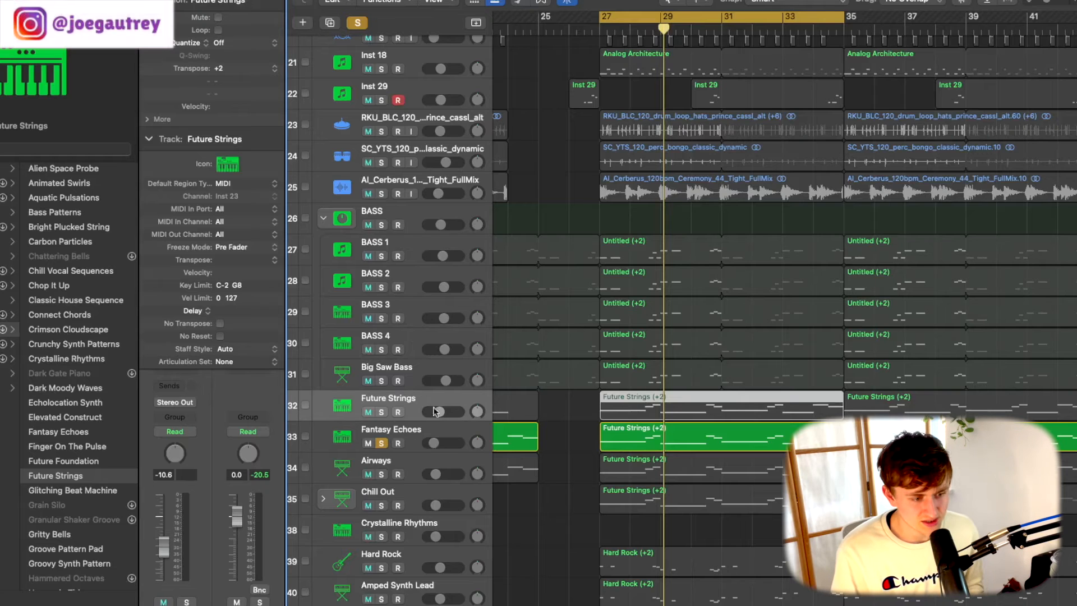
# - Add Future Strings, Airways and Chill Out to the soloed Fantasy Echoes track and play all four from bar 27
pyautogui.press('space')
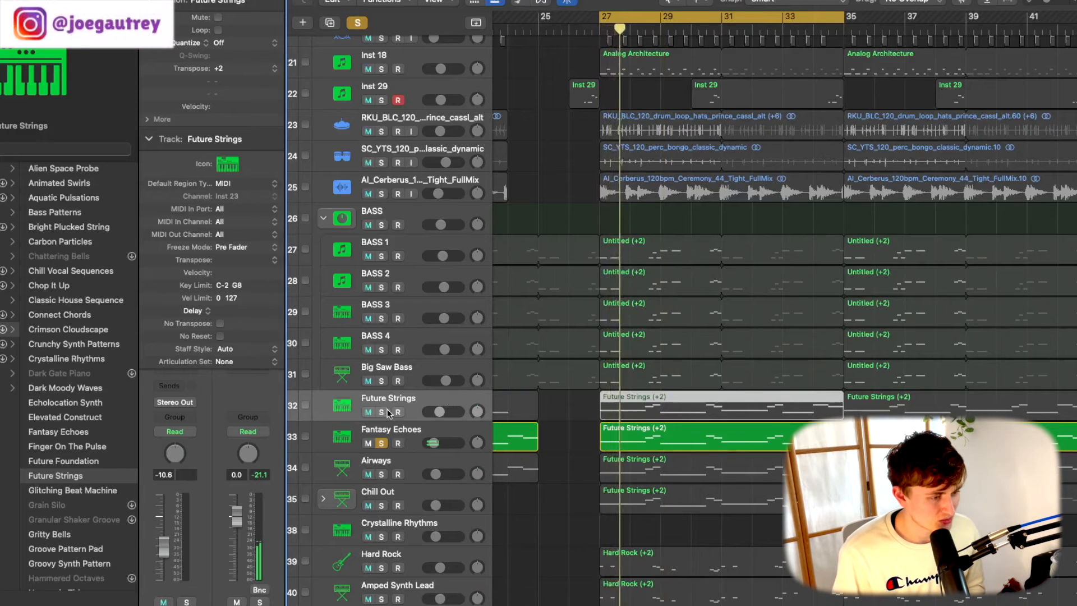
pyautogui.click(381, 412)
pyautogui.click(382, 473)
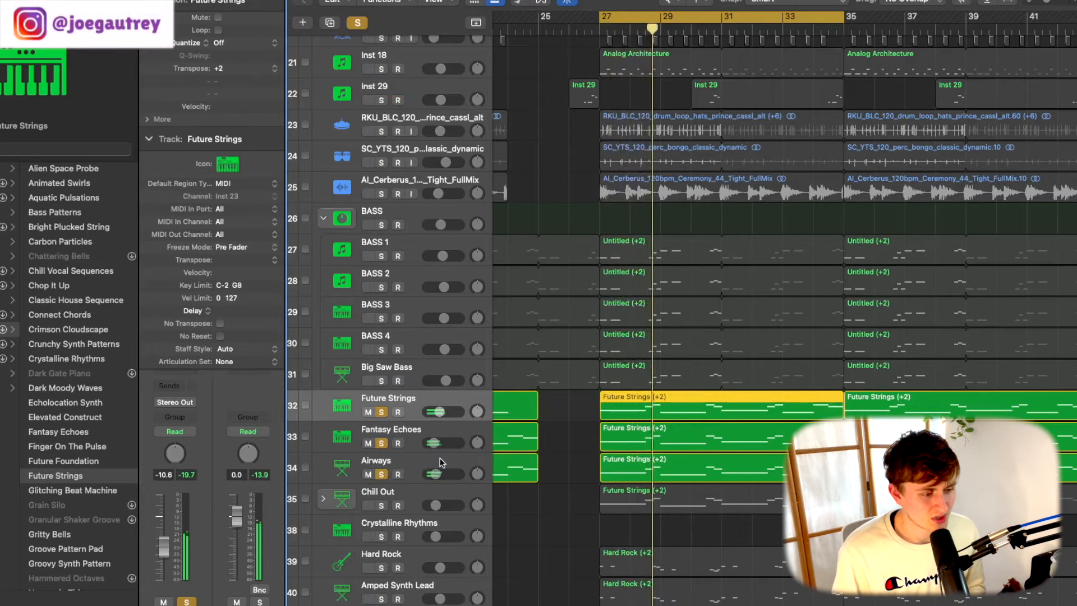
pyautogui.click(384, 505)
pyautogui.click(598, 29)
pyautogui.press('space')
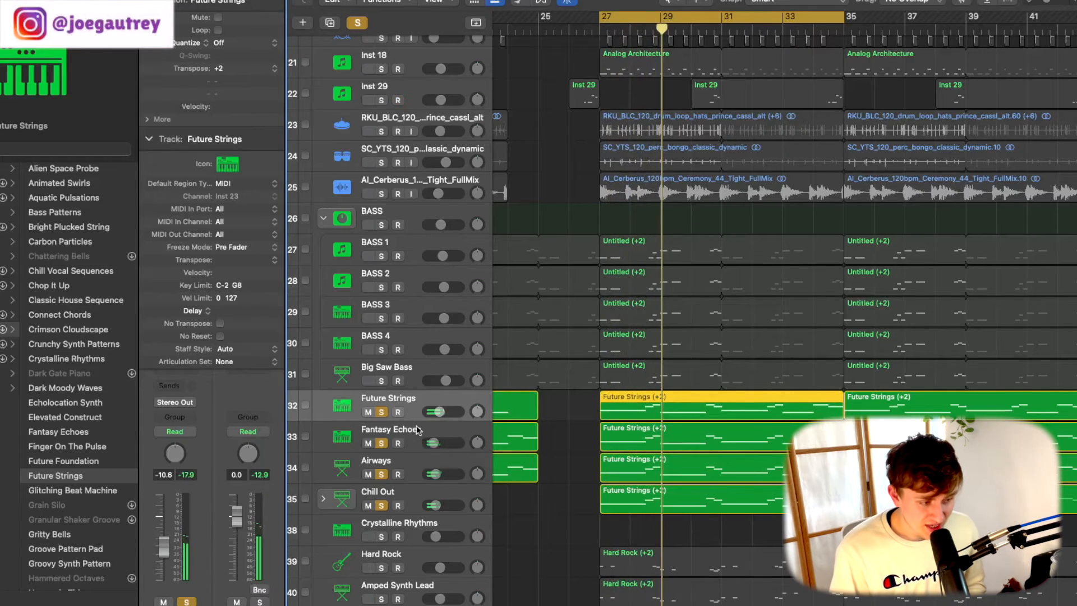
# - Show the library patches of the Chill Out, Airways, Fantasy Echoes and Future Strings tracks one after another
pyautogui.click(410, 487)
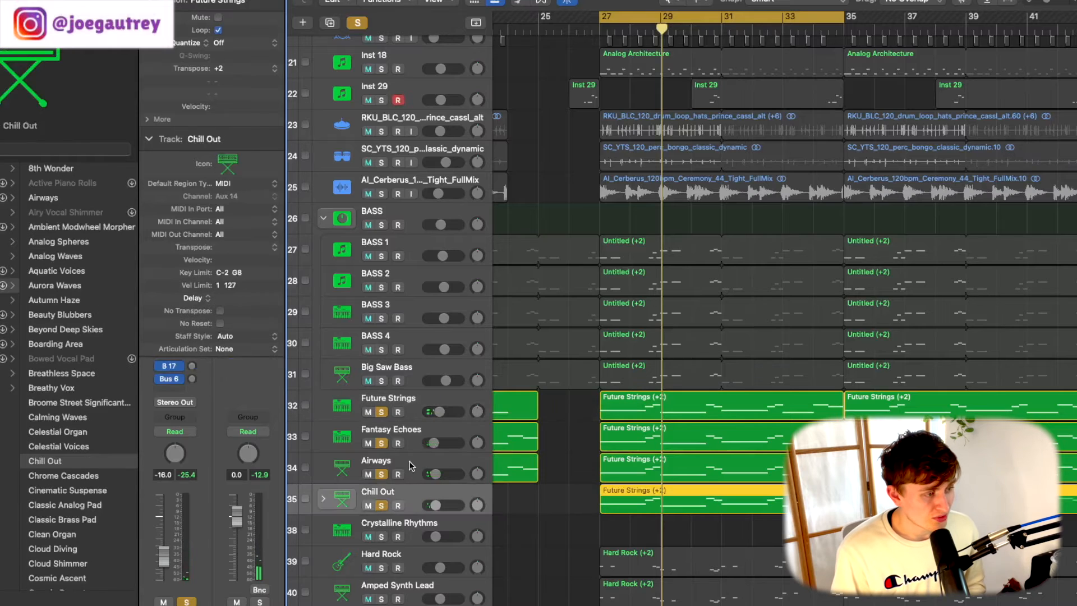
pyautogui.click(409, 465)
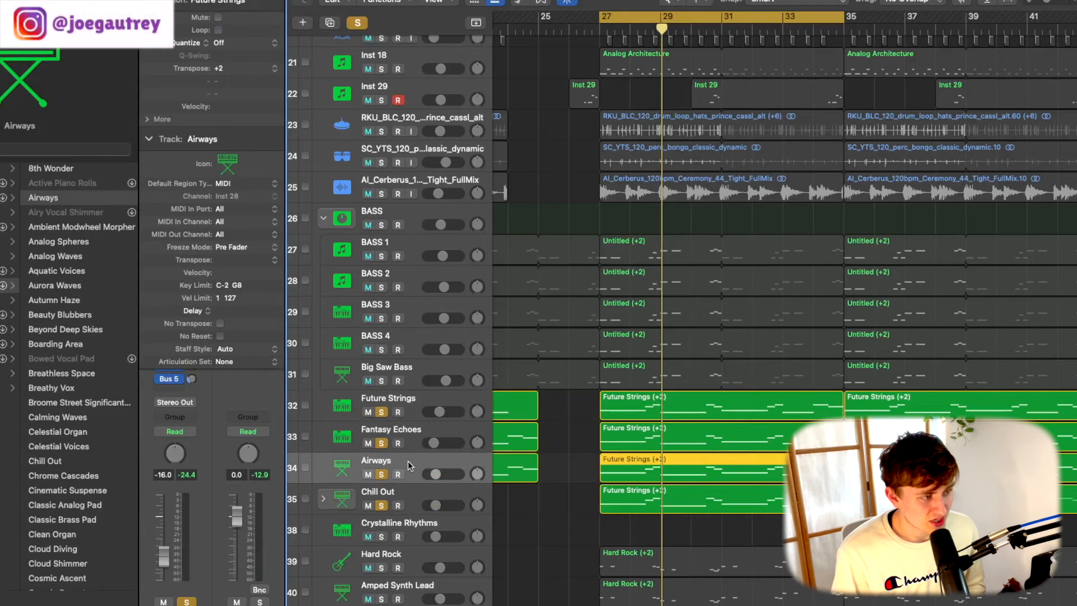
pyautogui.click(442, 430)
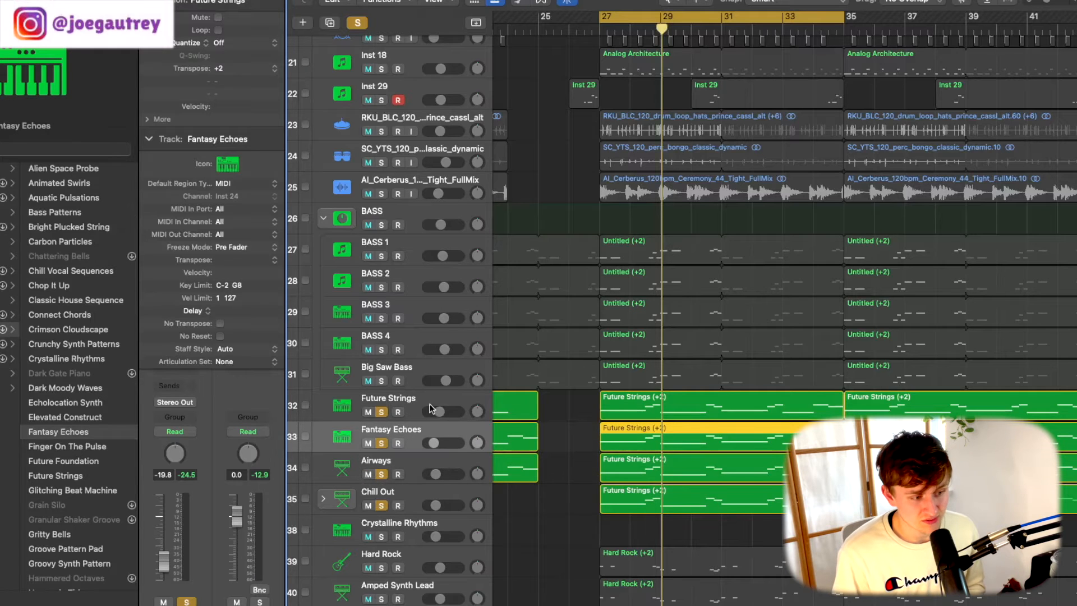
pyautogui.click(431, 404)
# - Set the cycle range to bars 53 to 61
pyautogui.scroll(-3, 508, 443)
pyautogui.scroll(-10, 511, 446)
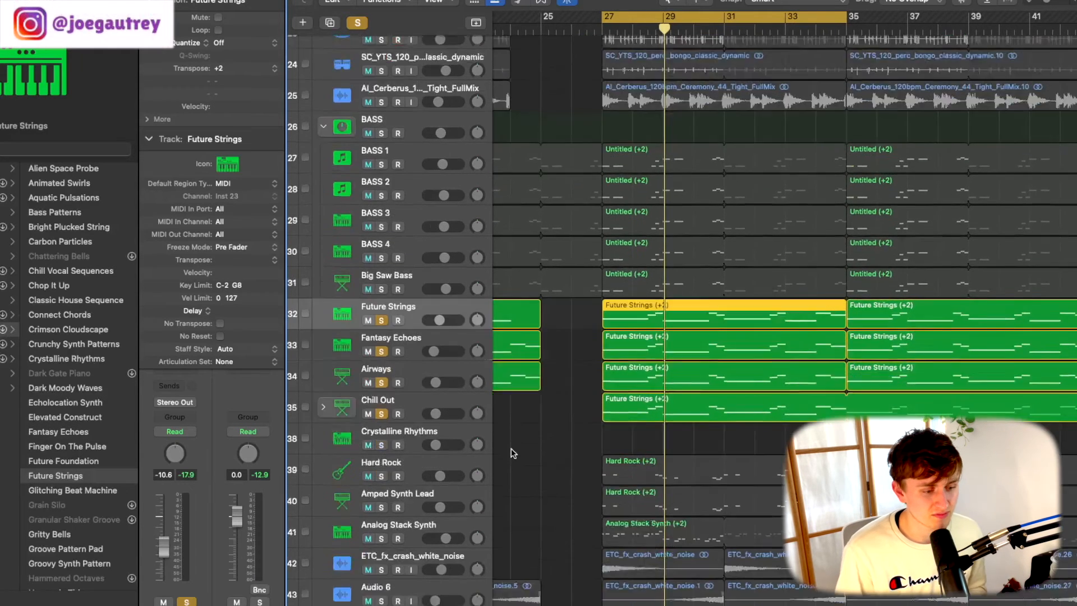
pyautogui.hscroll(2, 473, 215)
pyautogui.hscroll(10, 474, 215)
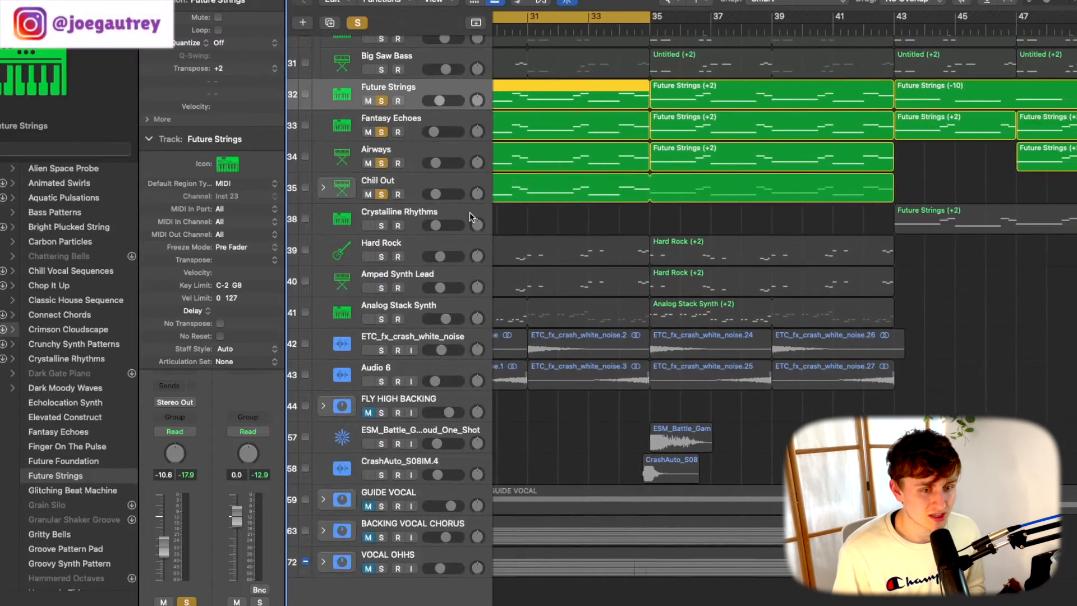
pyautogui.hscroll(2, 710, 214)
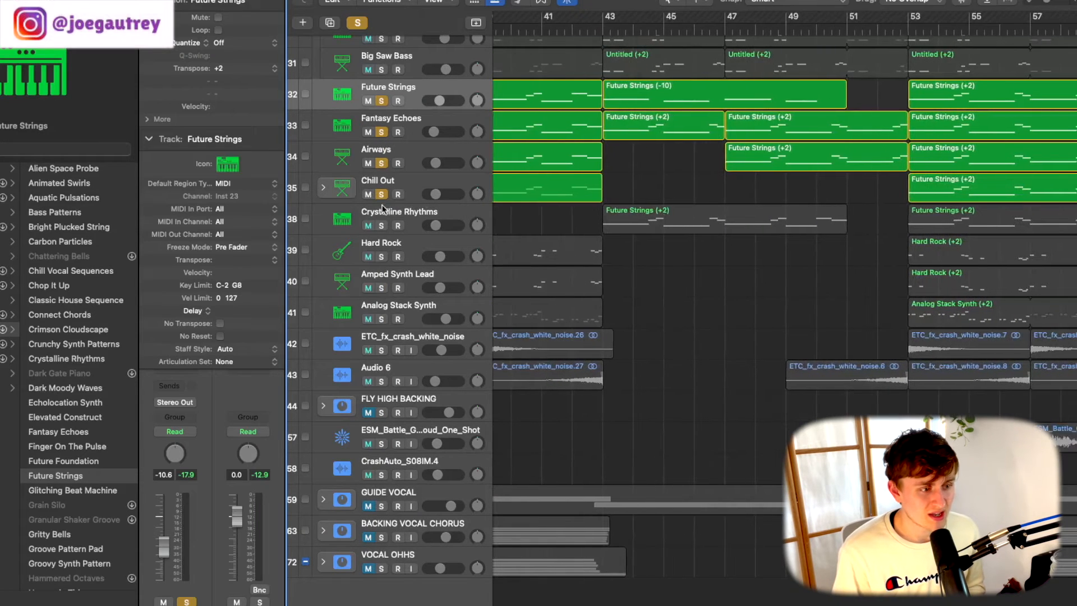
pyautogui.hscroll(7, 692, 195)
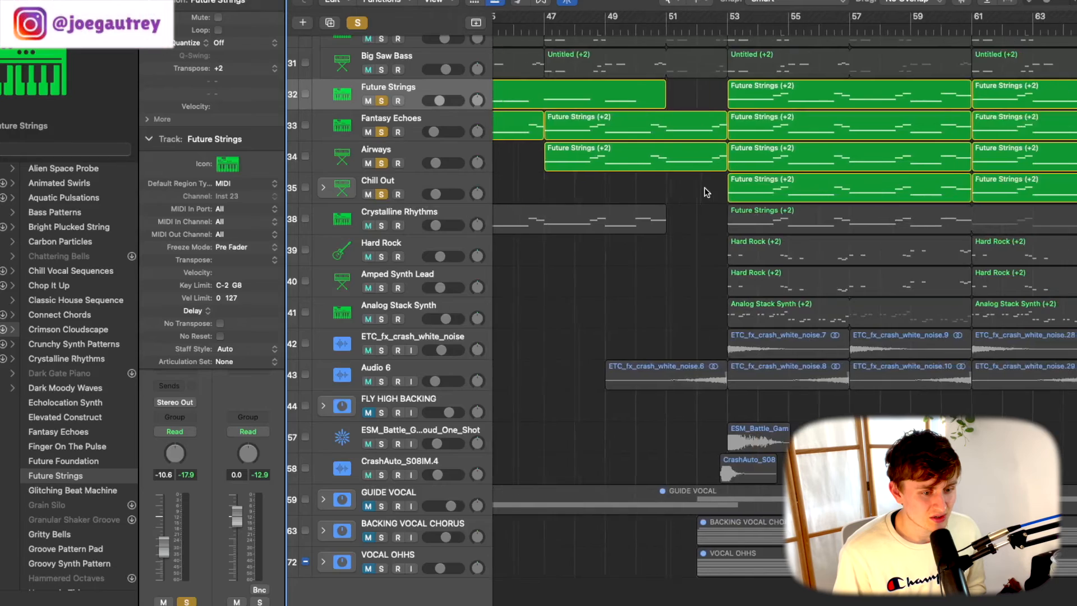
pyautogui.scroll(14, 645, 112)
pyautogui.moveTo(593, 22); pyautogui.dragTo(835, 23)
pyautogui.scroll(-3, 735, 157)
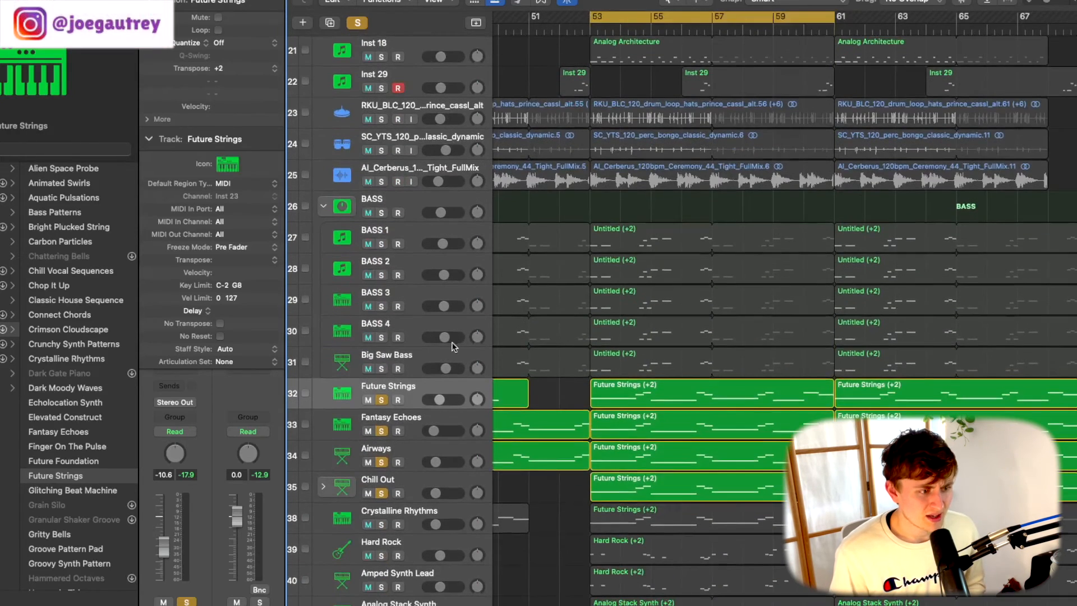
# - Extend the solo to all bass, percussion and drum tracks up to Analog Architecture, play from bar 53, and bring in Crystalline Rhythms
pyautogui.moveTo(380, 368); pyautogui.dragTo(380, 181)
pyautogui.scroll(3, 376, 264)
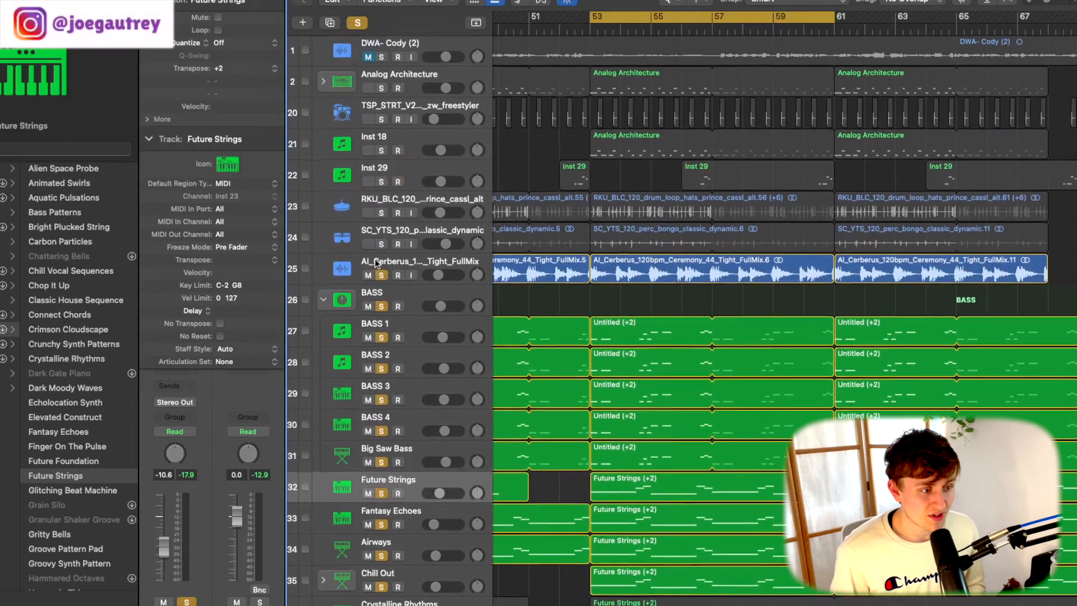
pyautogui.moveTo(379, 254); pyautogui.dragTo(383, 94)
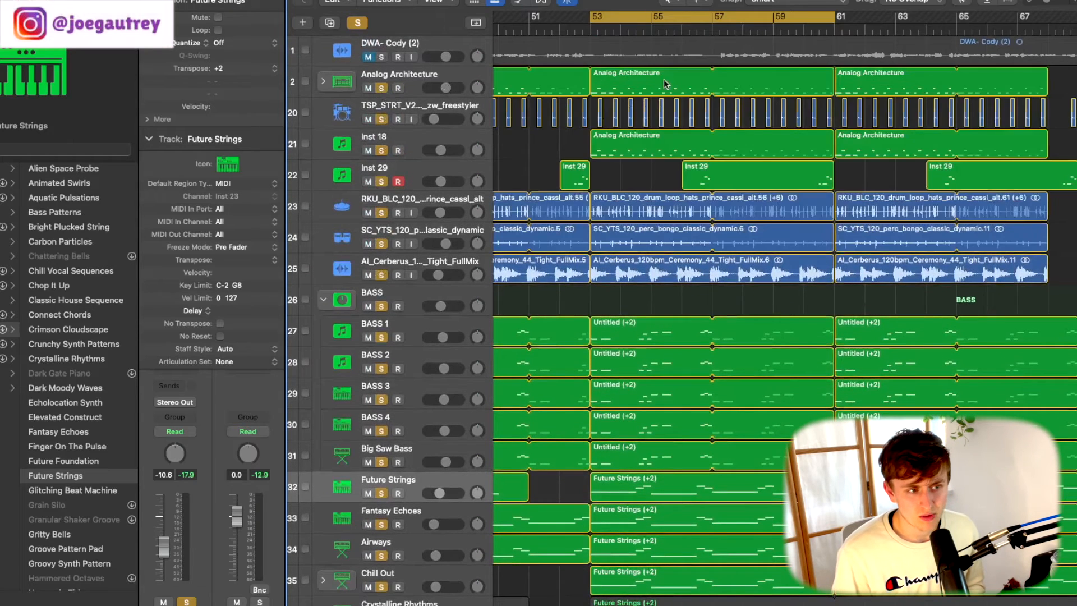
pyautogui.press('space')
pyautogui.scroll(-5, 423, 392)
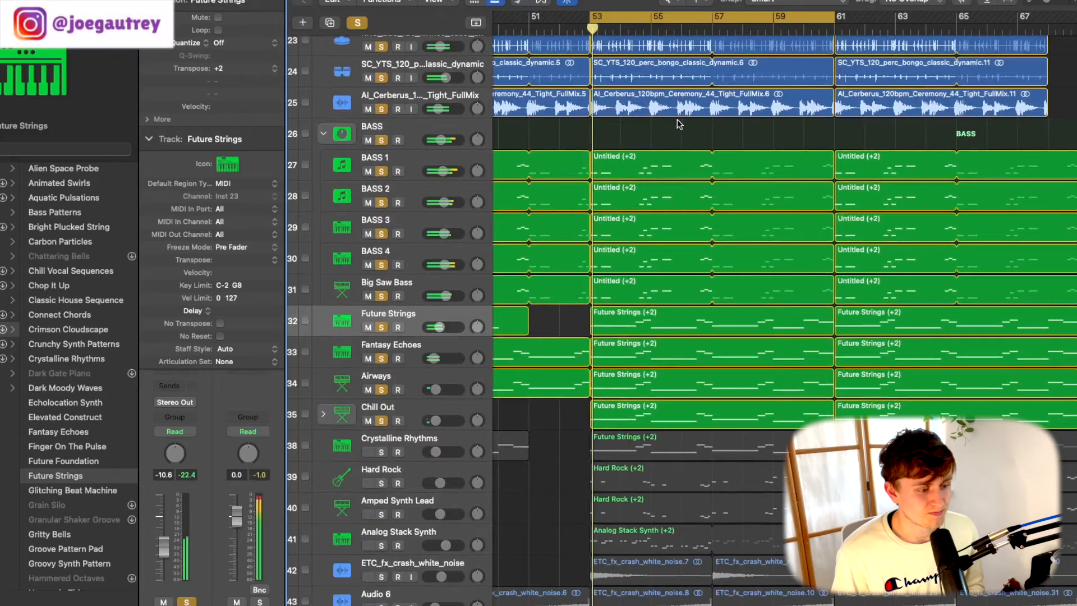
pyautogui.click(381, 452)
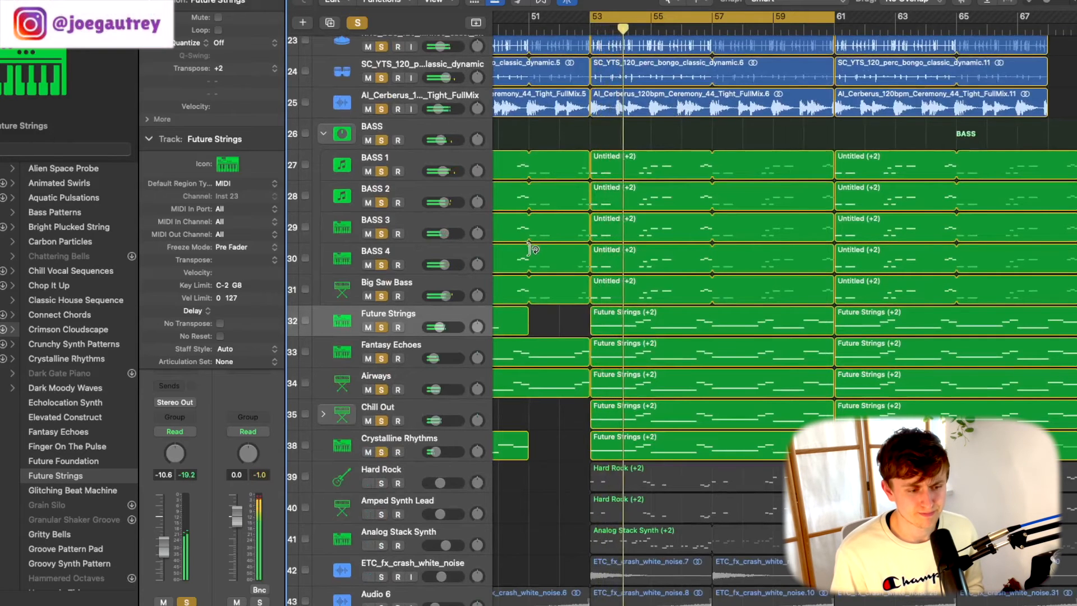
pyautogui.scroll(-3, 575, 275)
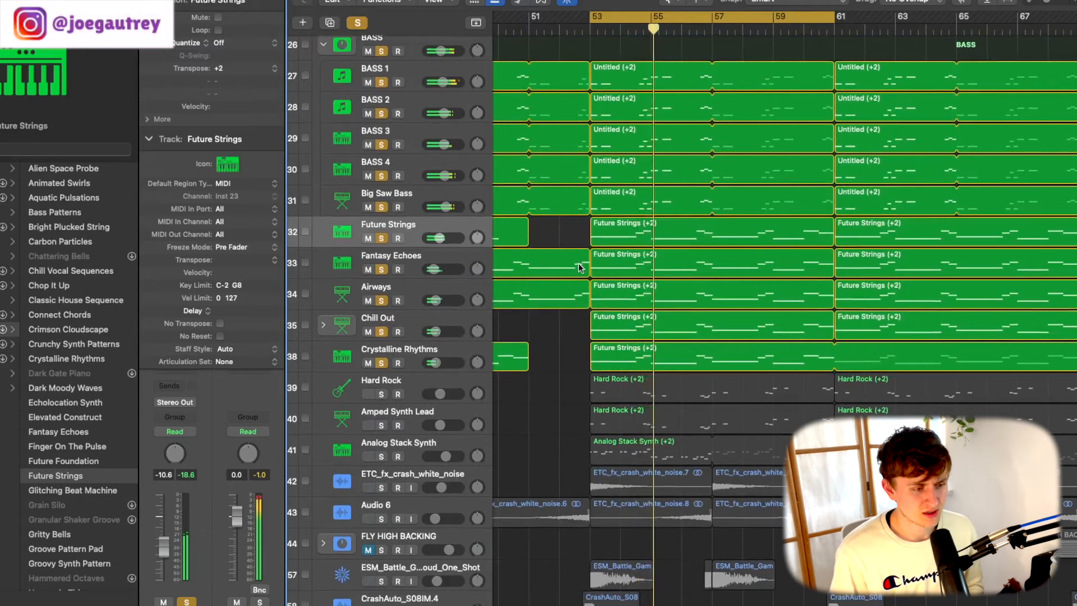
# - Clear all solos, solo the Hard Rock track and play it from bar 53
pyautogui.click(358, 23)
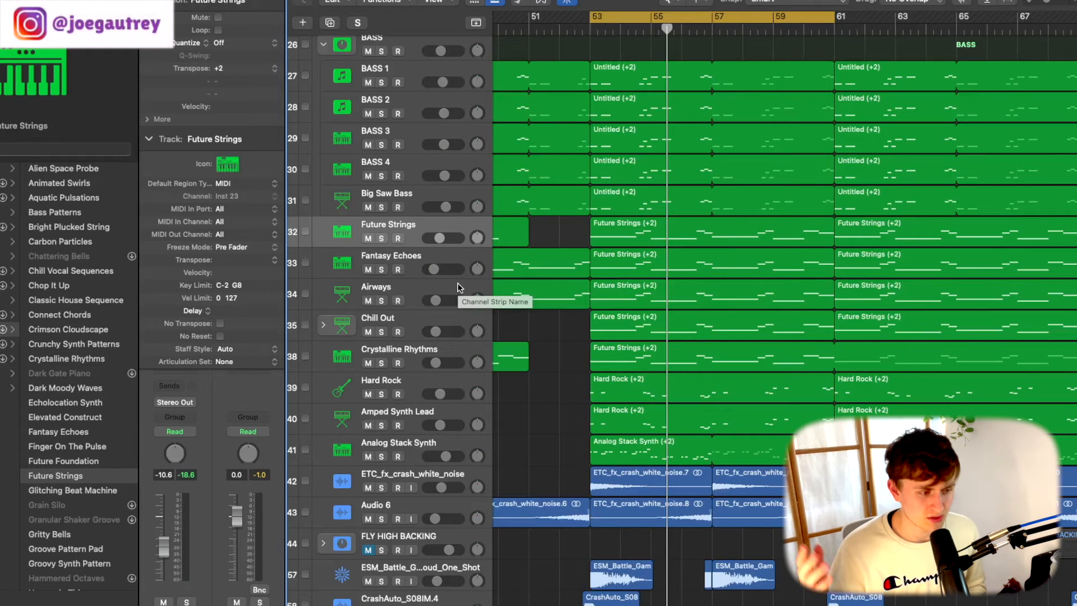
pyautogui.click(431, 381)
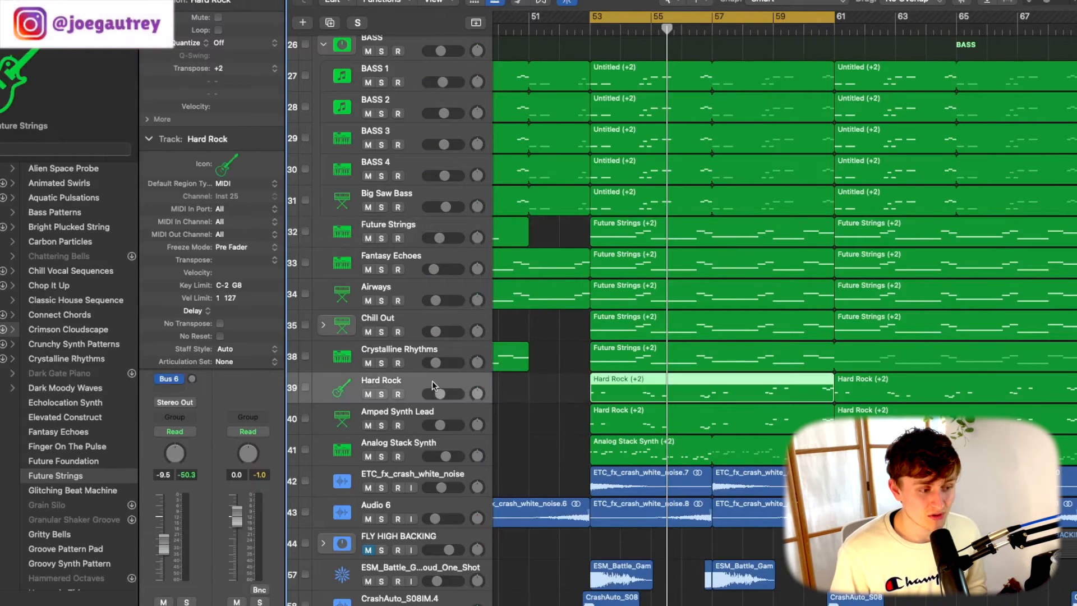
pyautogui.click(381, 394)
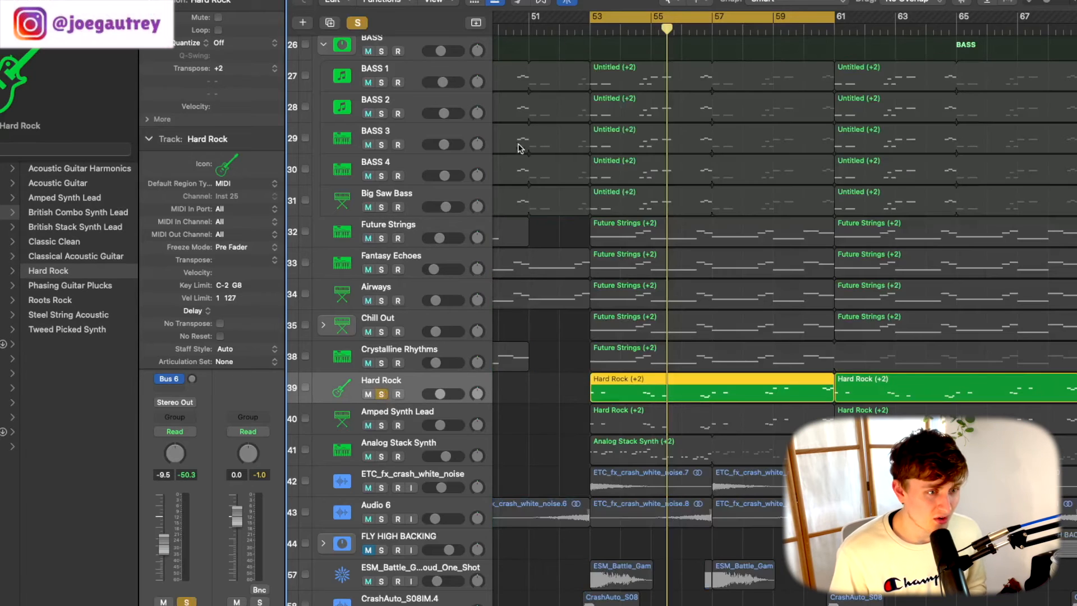
pyautogui.click(592, 29)
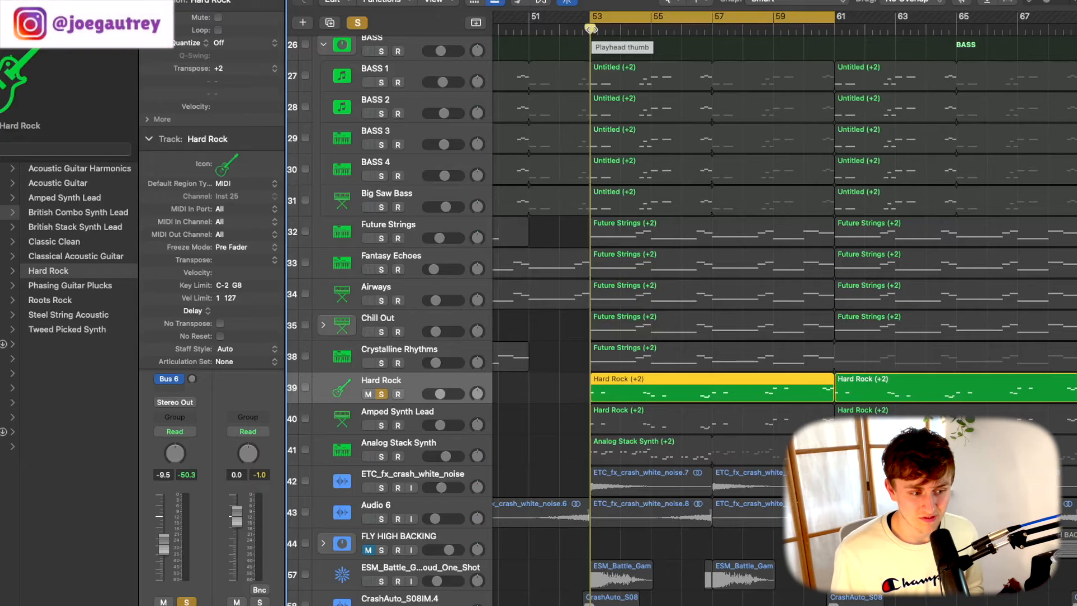
pyautogui.press('space')
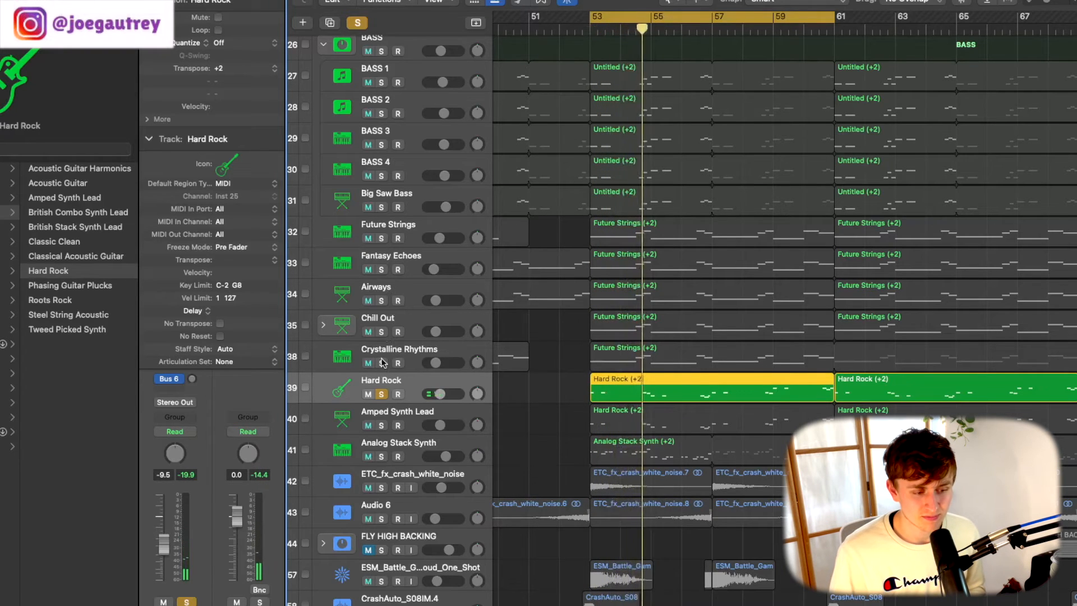
# - Add Amped Synth Lead to the solo, play it with Hard Rock from bar 53, and bring in Crystalline Rhythms up to BASS 1
pyautogui.click(382, 425)
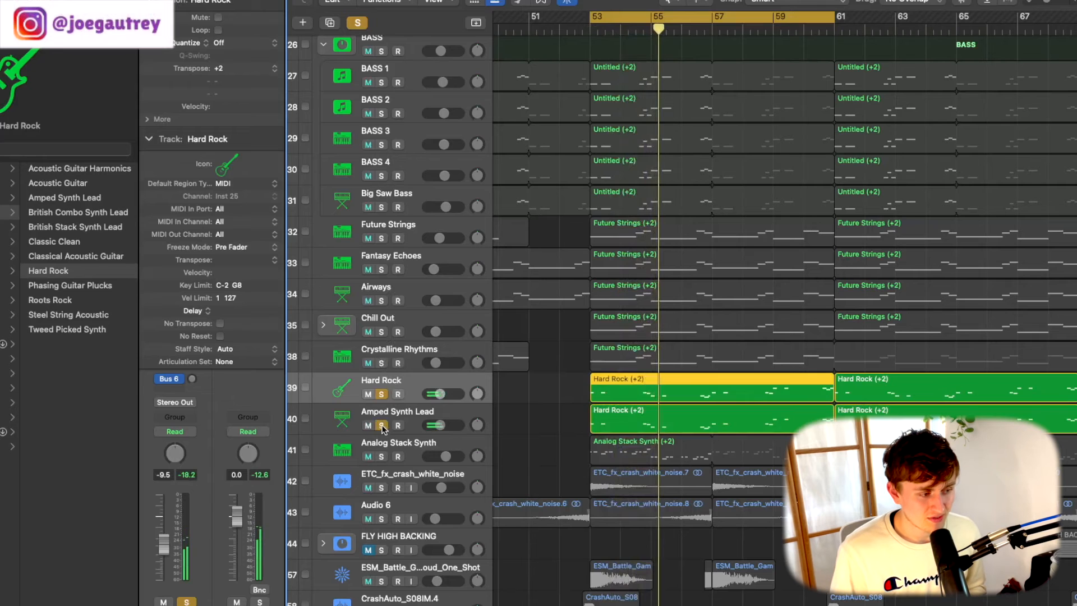
pyautogui.click(433, 421)
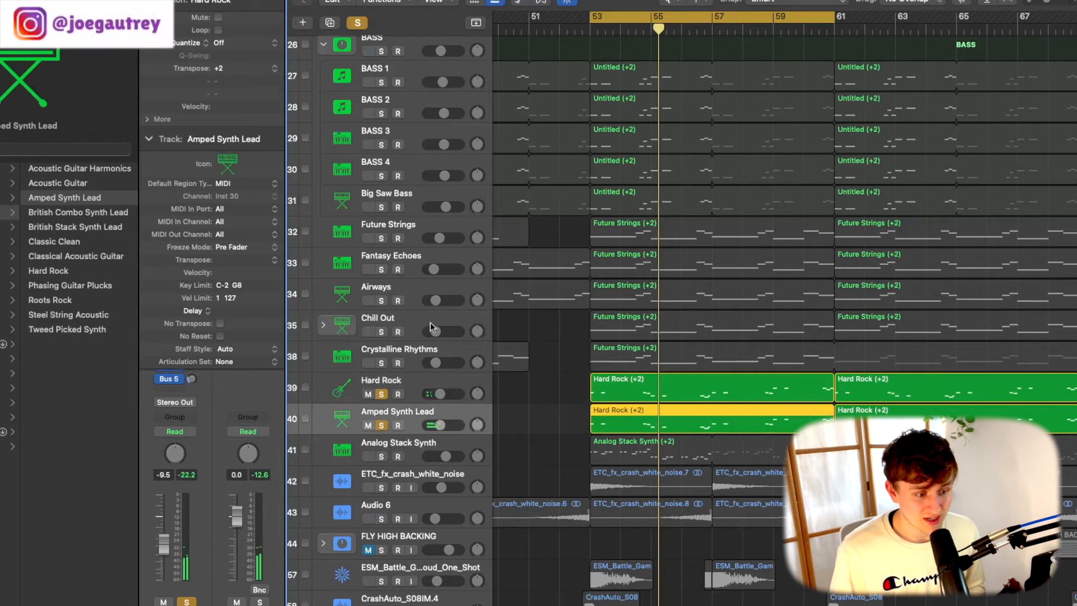
pyautogui.press('space')
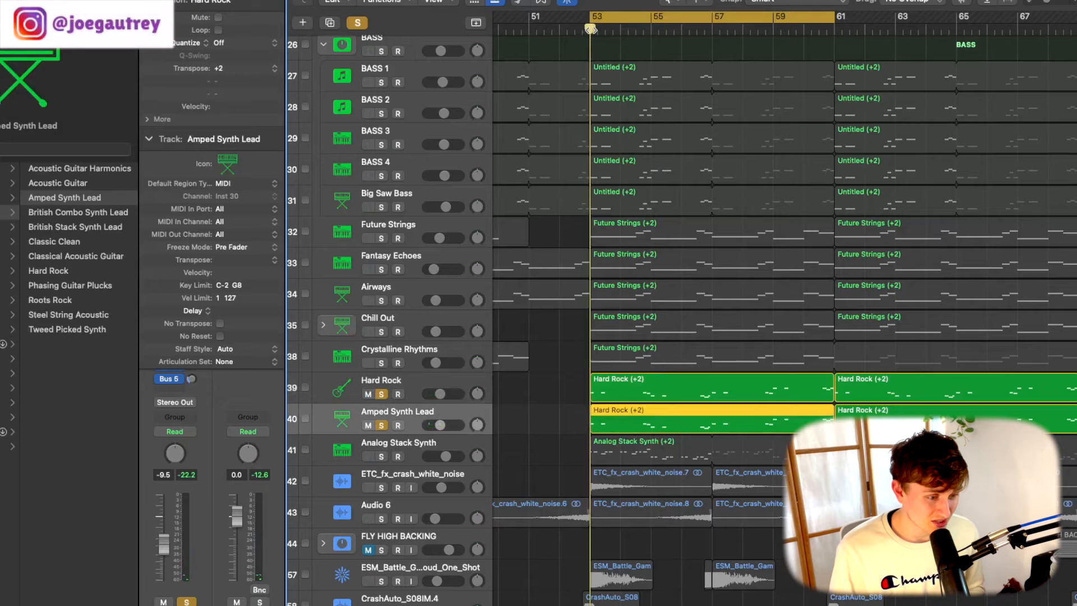
pyautogui.press('space')
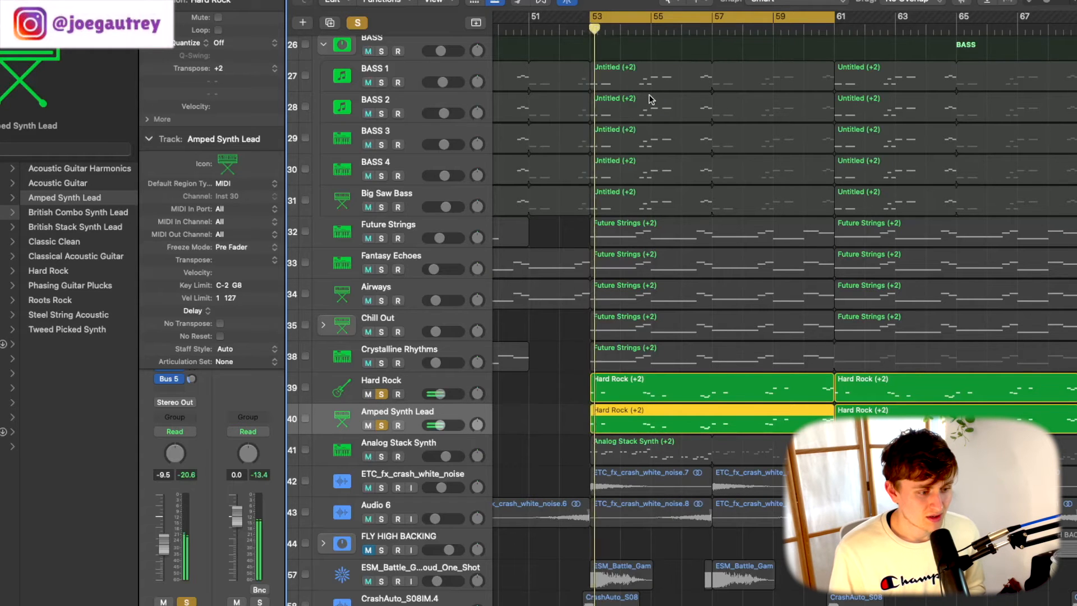
pyautogui.moveTo(381, 363); pyautogui.dragTo(381, 84)
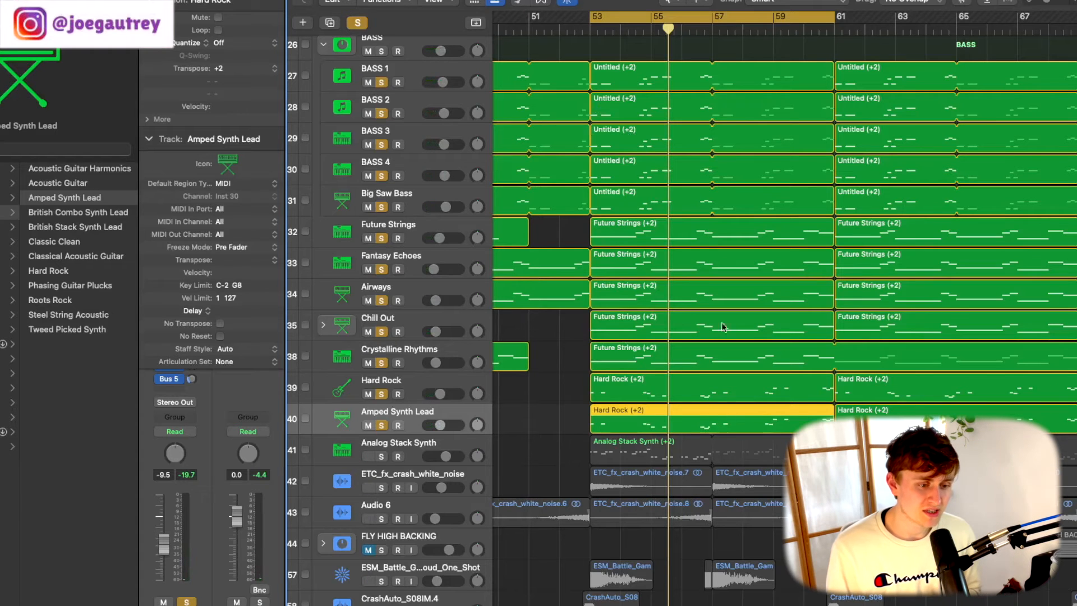
# - Clear all solos, solo the Analog Stack Synth track and play it from bar 53 with its library patch shown
pyautogui.click(356, 22)
pyautogui.click(381, 457)
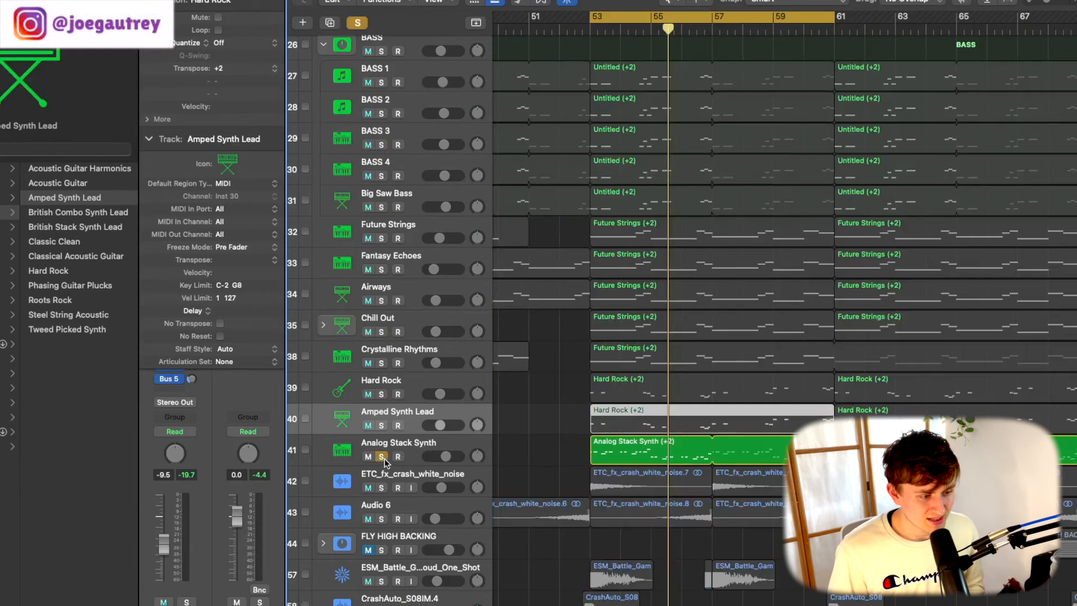
pyautogui.click(454, 445)
pyautogui.click(590, 29)
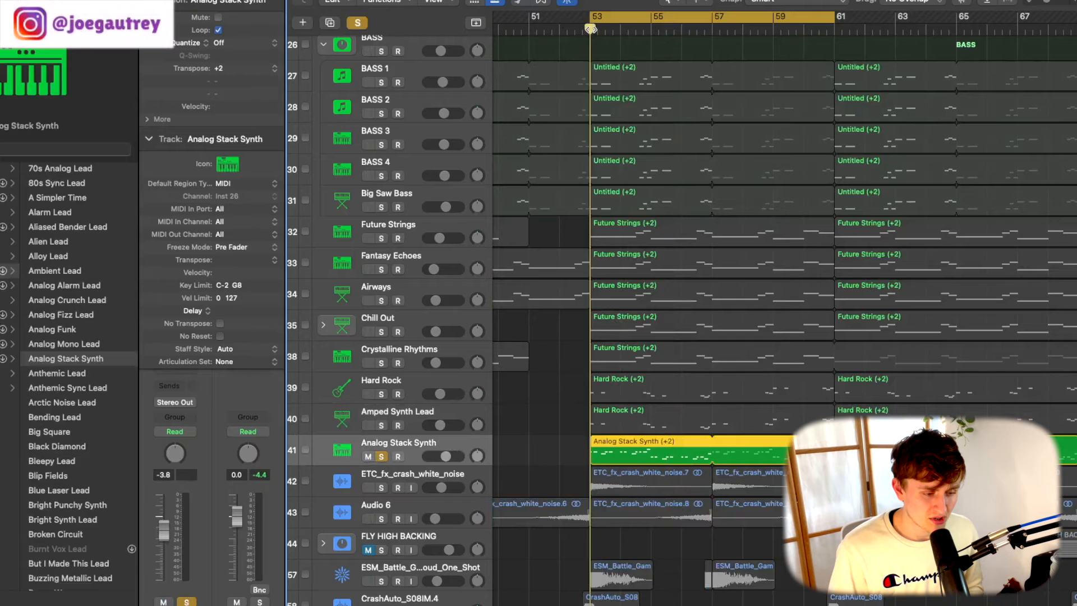
pyautogui.press('space')
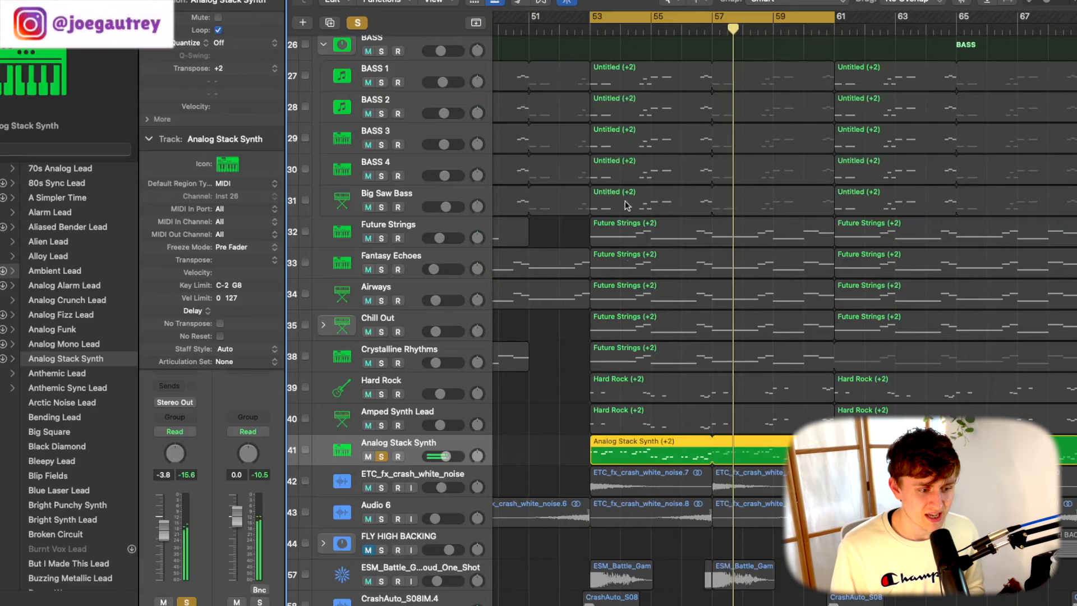
# - Restart playback and add every track from Amped Synth Lead up through the bass tracks to the soloed Analog Stack Synth
pyautogui.press('space')
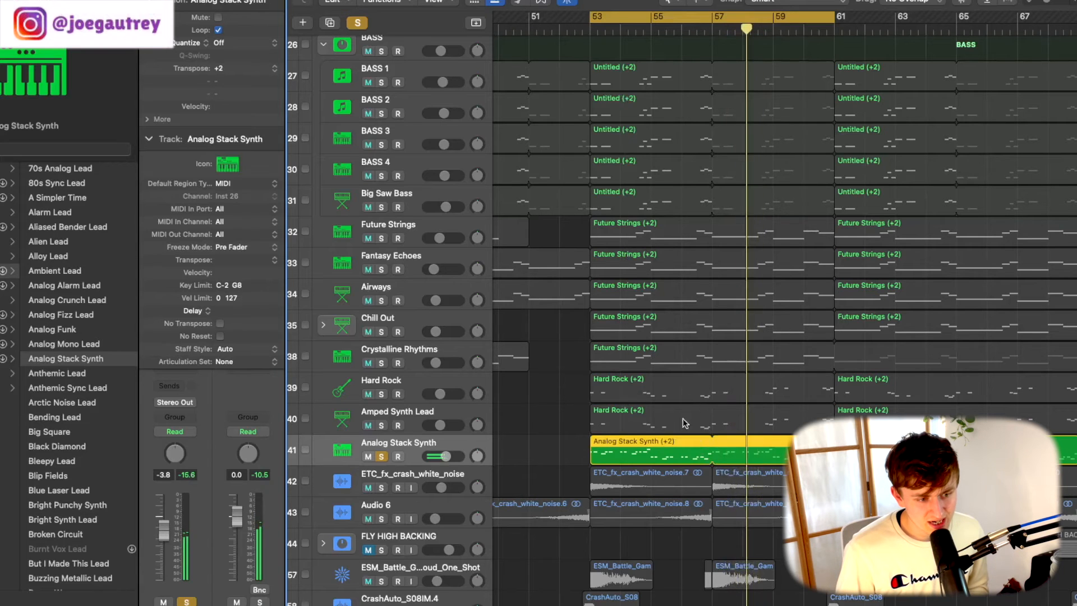
pyautogui.press('space')
pyautogui.moveTo(381, 425); pyautogui.dragTo(381, 51)
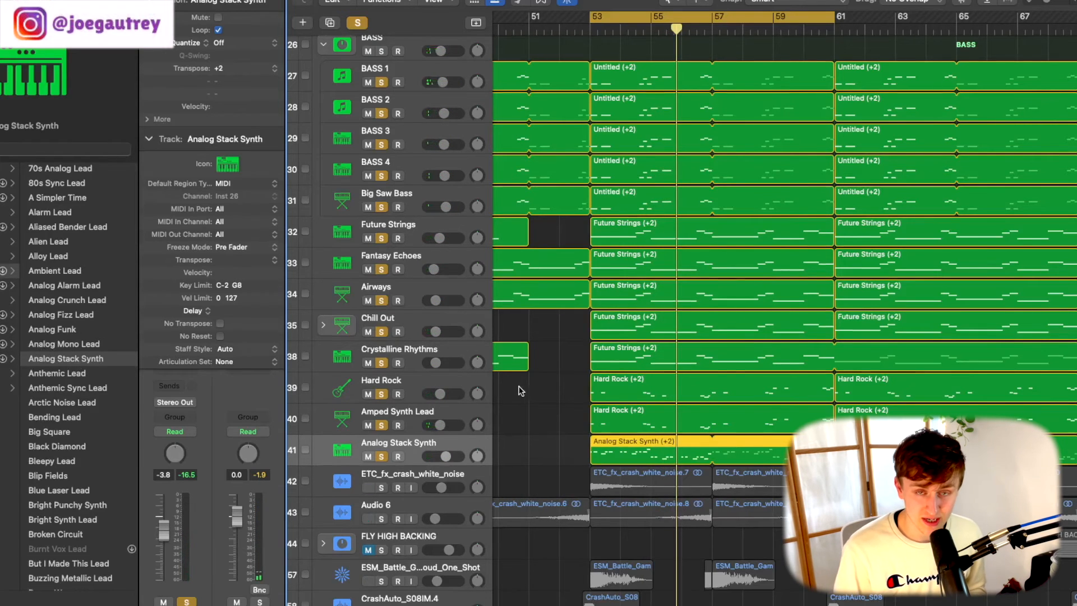
# - Clear all solos and solo the ETC_fx_crash_white_noise, Audio 6, ESM_Battle one-shot and CrashAuto_S08IM.4 effect tracks
pyautogui.scroll(-2, 512, 390)
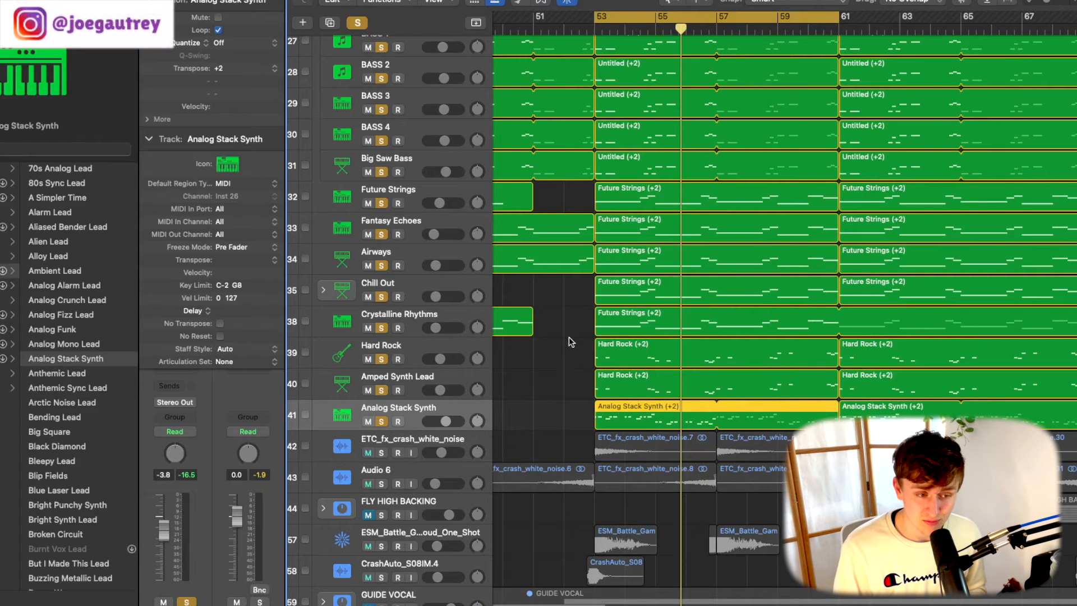
pyautogui.scroll(-6, 588, 335)
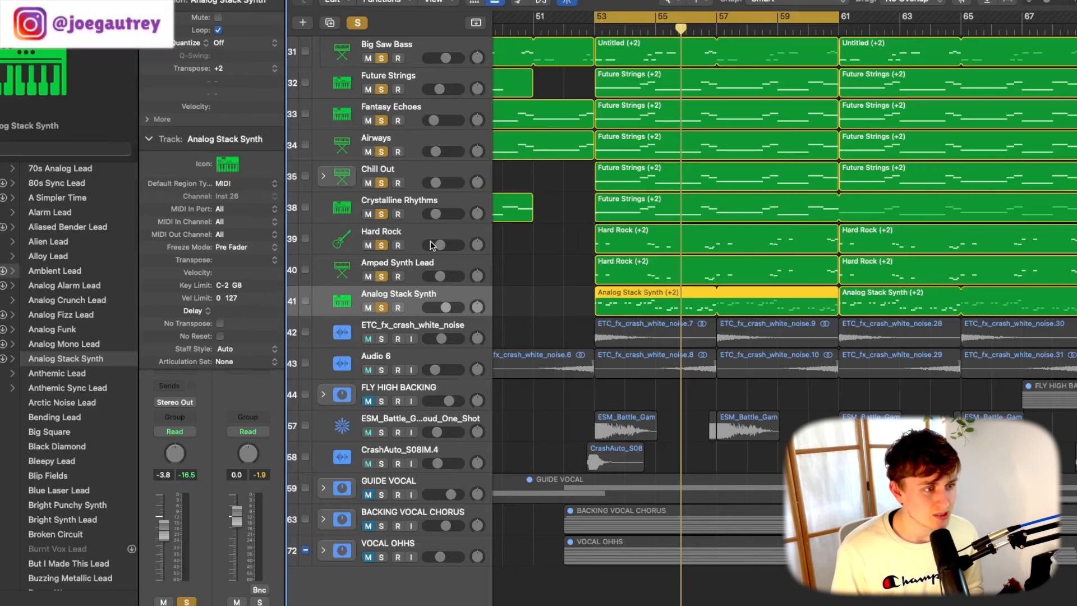
pyautogui.click(358, 23)
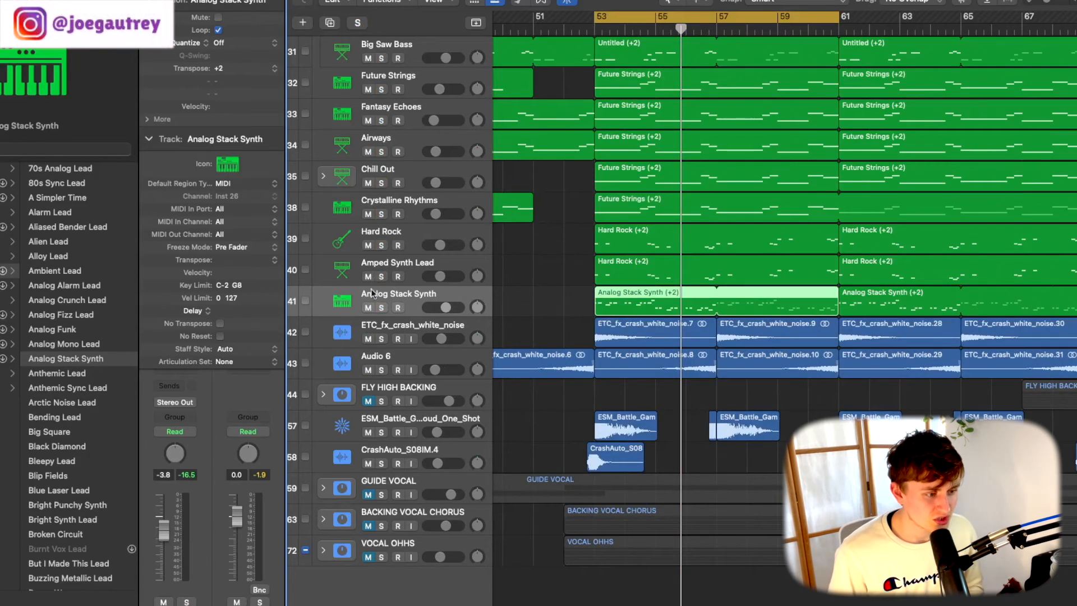
pyautogui.moveTo(379, 340); pyautogui.dragTo(382, 371)
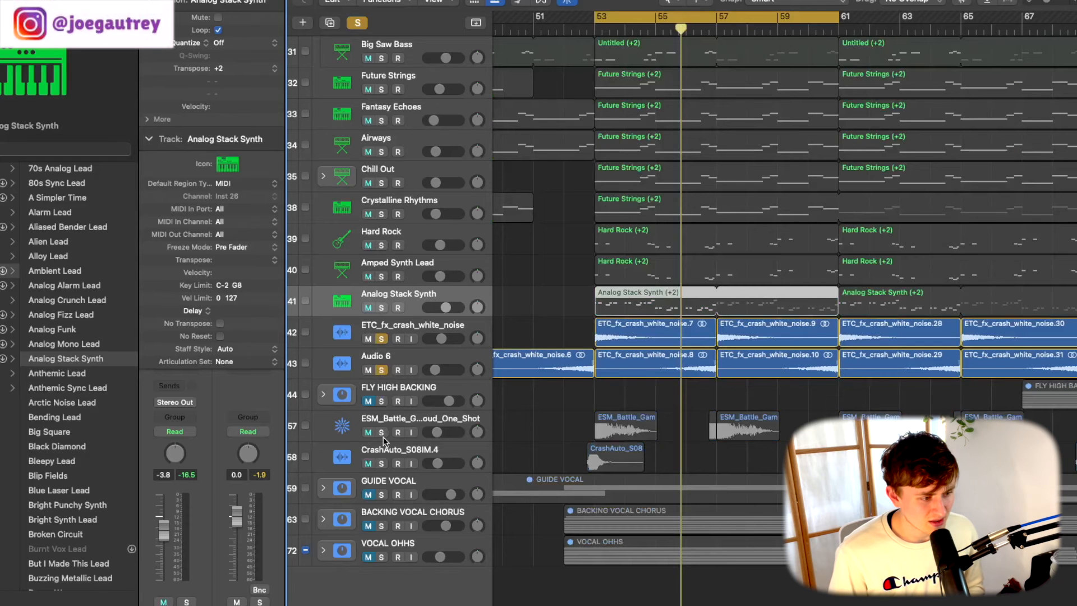
pyautogui.moveTo(382, 433); pyautogui.dragTo(382, 463)
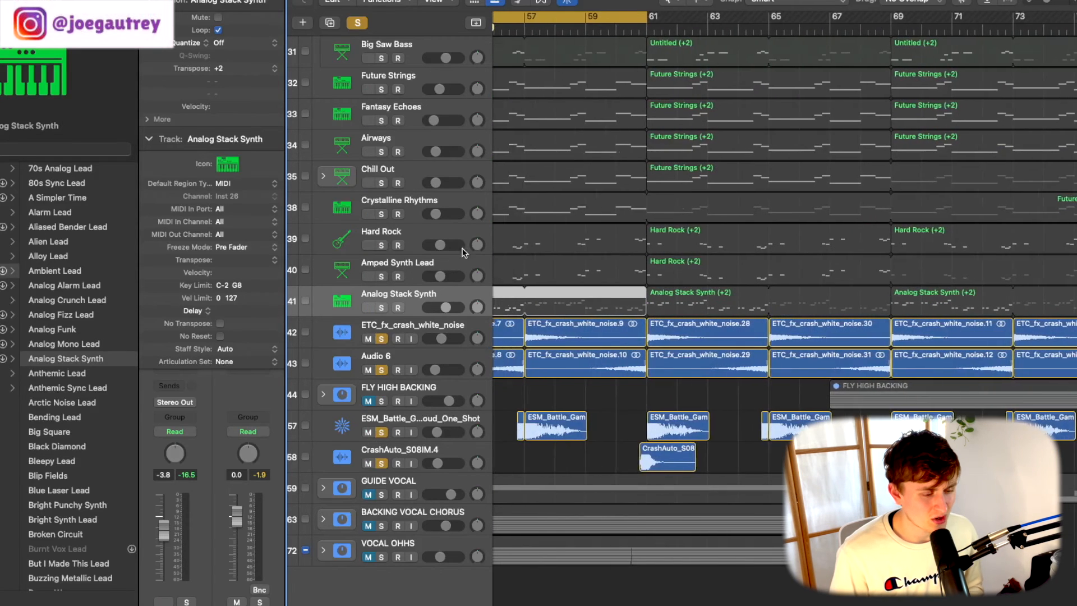
# - Take the ESM_Battle one-shot and CrashAuto_S08IM.4 out of the solo and play the two white noise tracks from bar 53
pyautogui.click(741, 31)
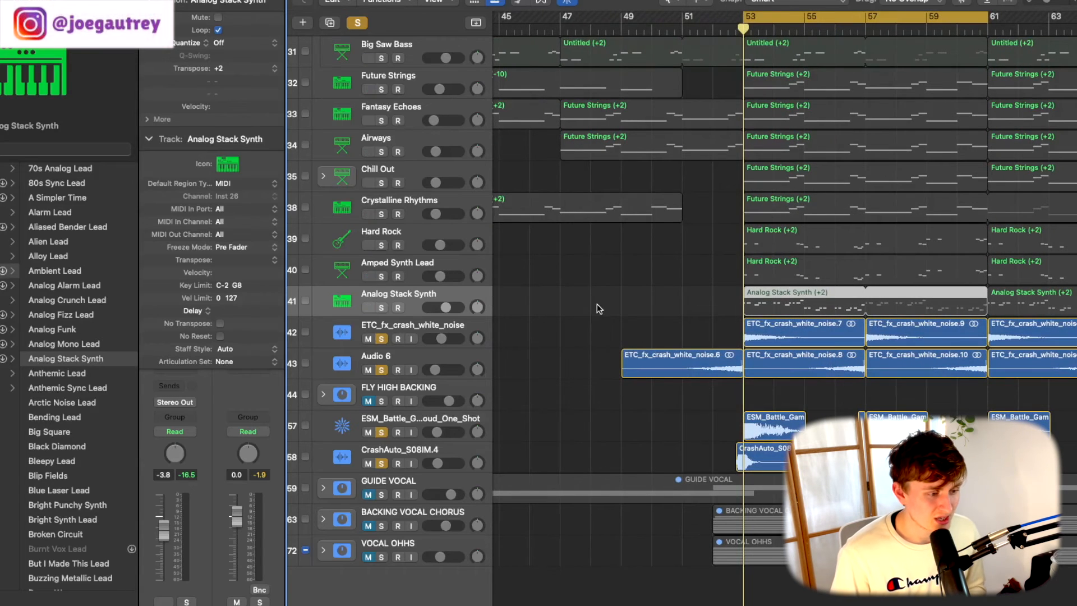
pyautogui.moveTo(382, 463); pyautogui.dragTo(382, 432)
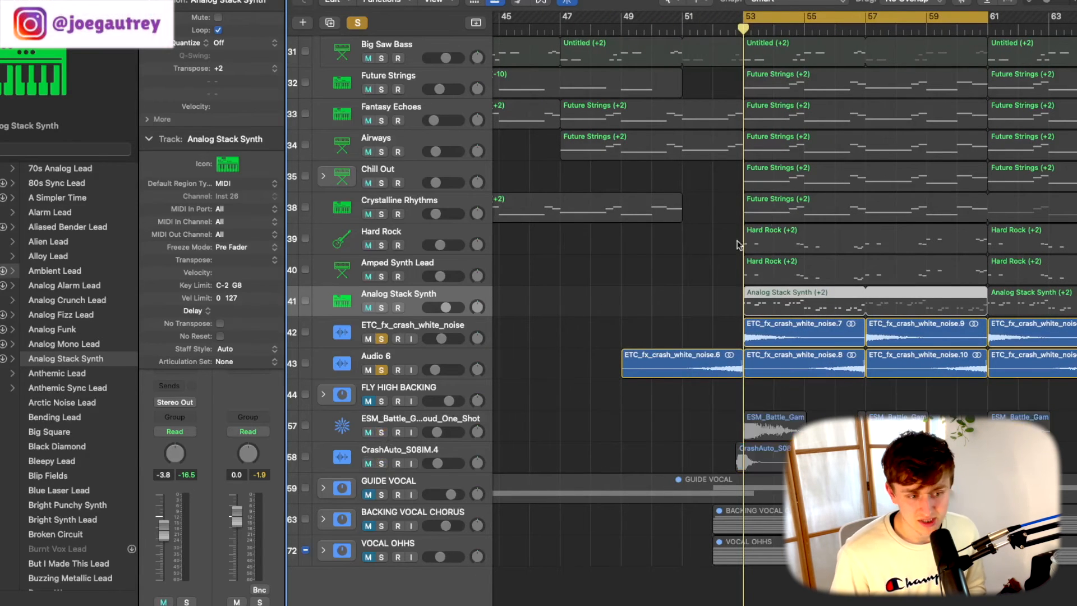
pyautogui.press('space')
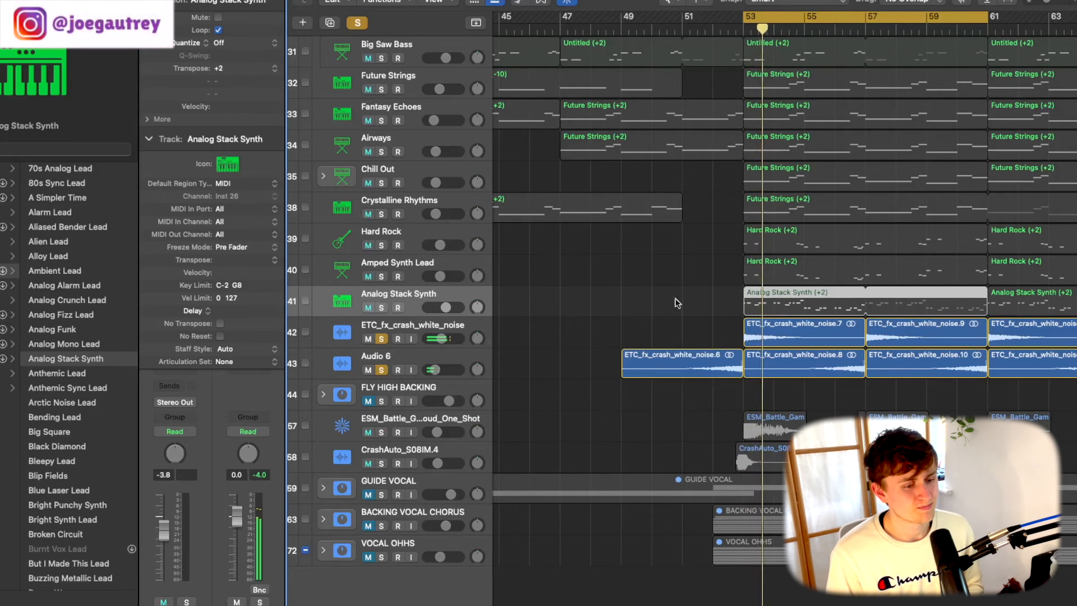
# - Select the ESM_Battle one-shot track, solo only that track and play it from bar 53
pyautogui.click(435, 422)
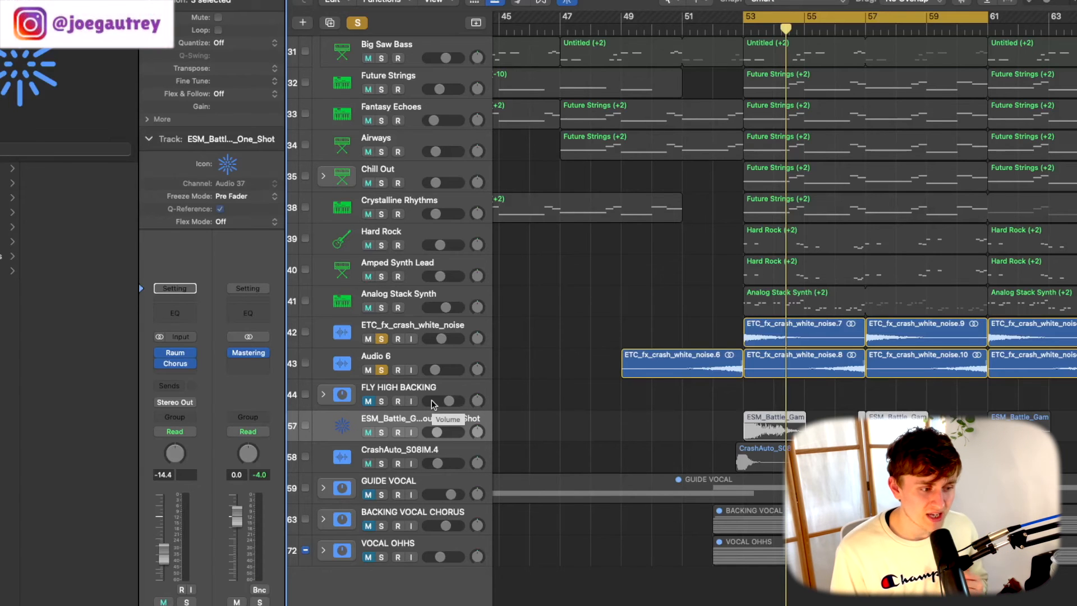
pyautogui.click(382, 339)
pyautogui.click(381, 433)
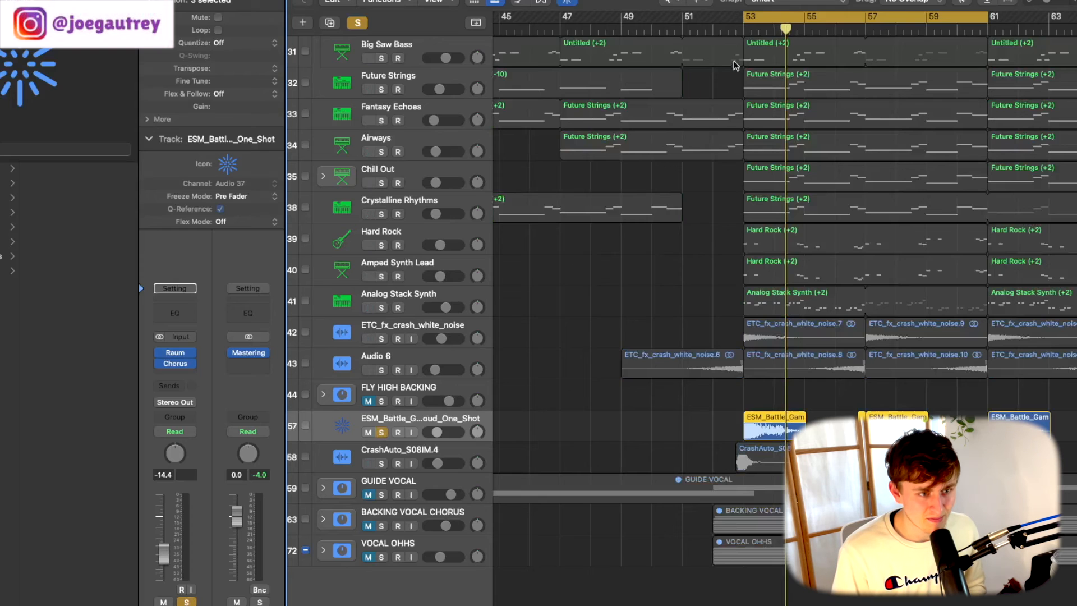
pyautogui.press('space')
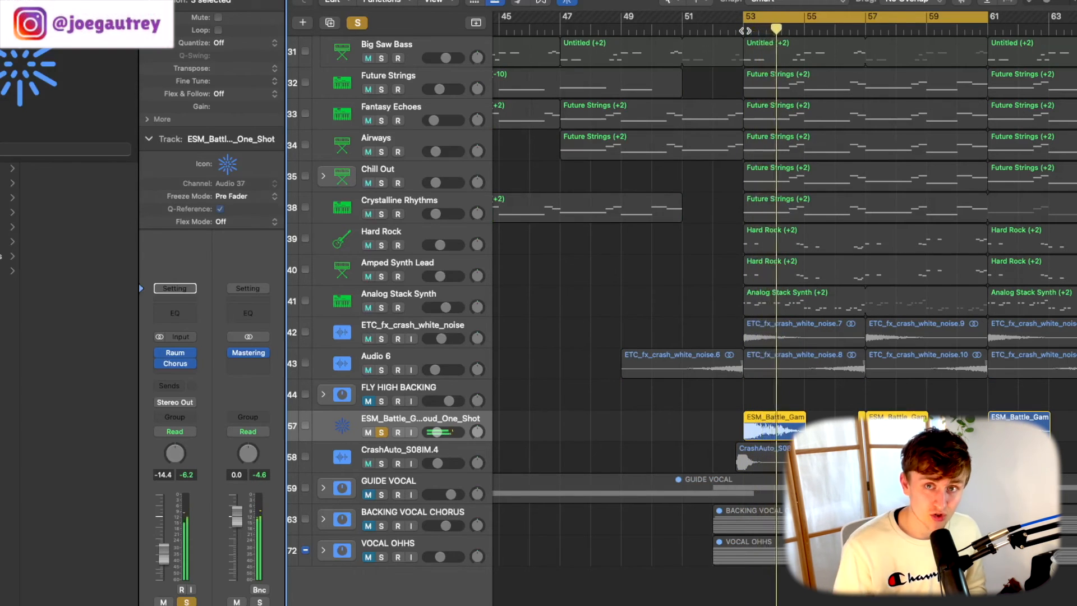
pyautogui.press('space')
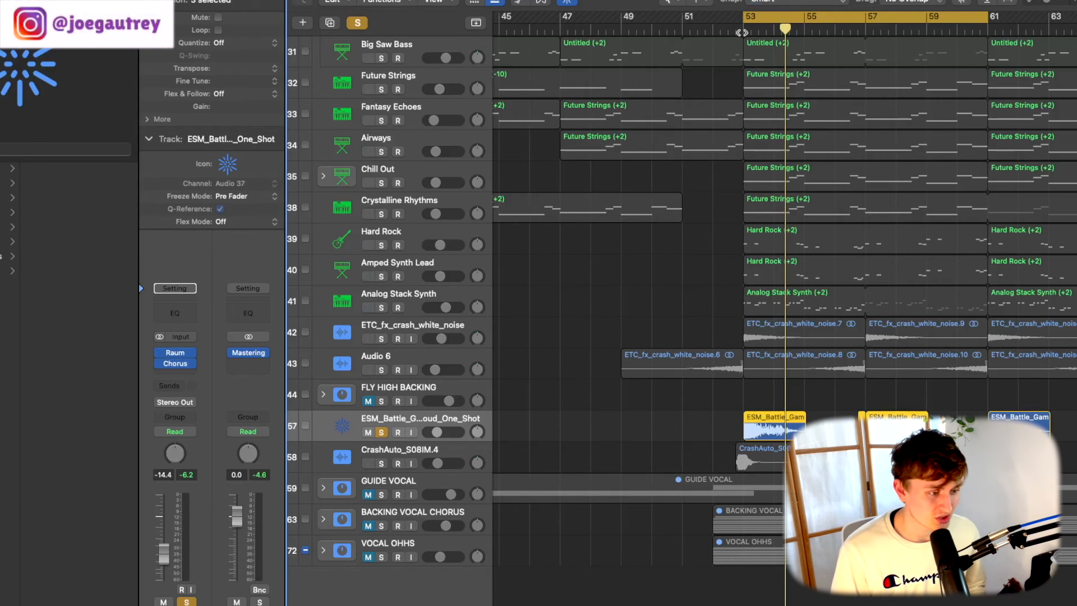
# - Add CrashAuto_S08IM.4 to the solo and play it together with the ESM_Battle one-shot from just before bar 53
pyautogui.click(381, 464)
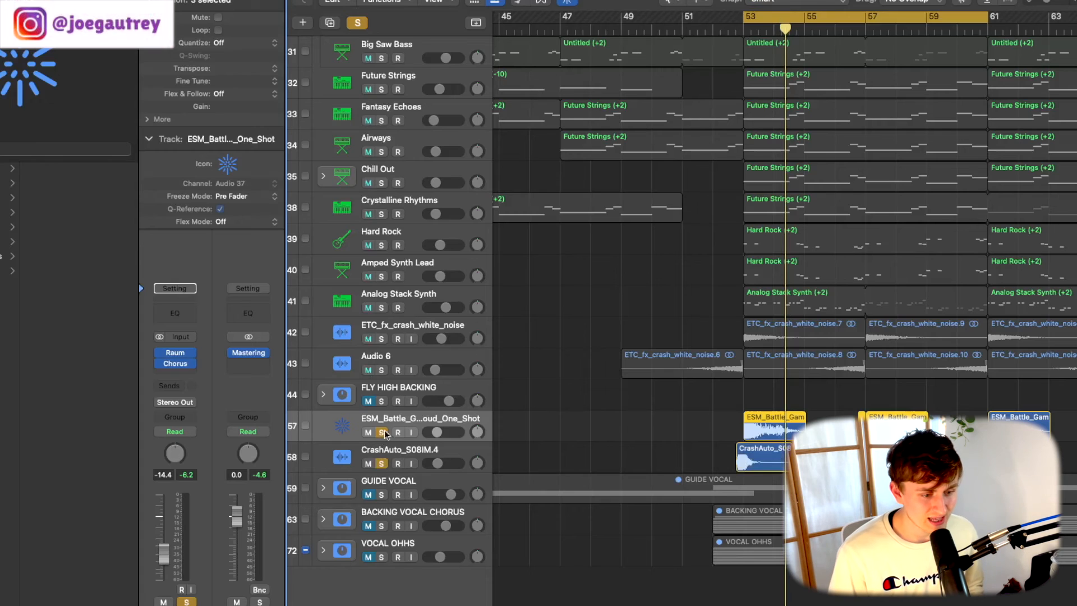
pyautogui.click(736, 33)
pyautogui.press('space')
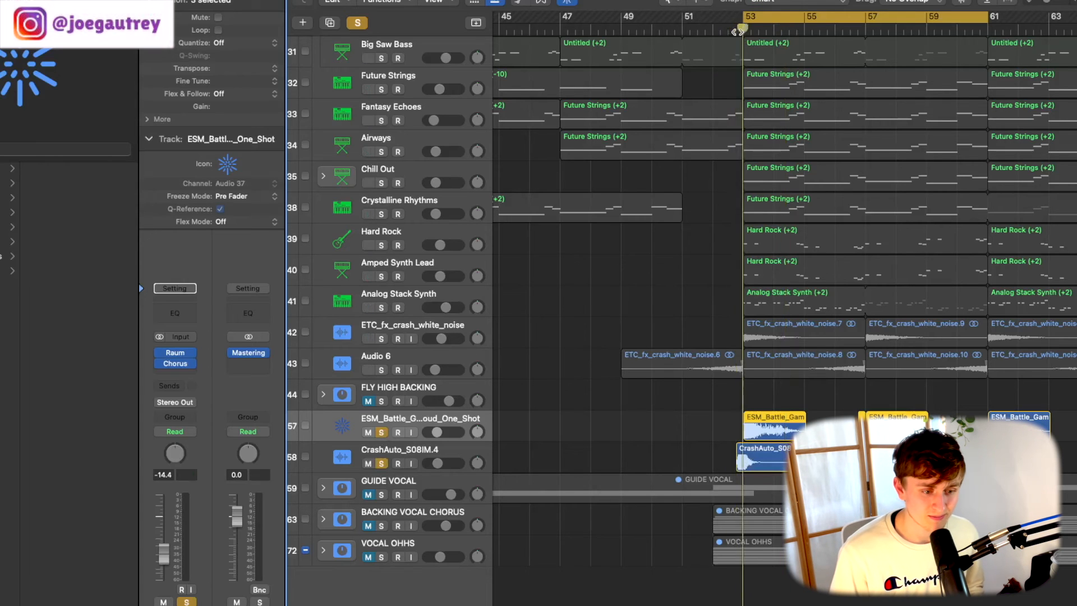
pyautogui.press('space')
# - Clear all solos and play the full arrangement from just before bar 53 with the cycle range turned off
pyautogui.click(767, 18)
pyautogui.click(730, 31)
pyautogui.press('space')
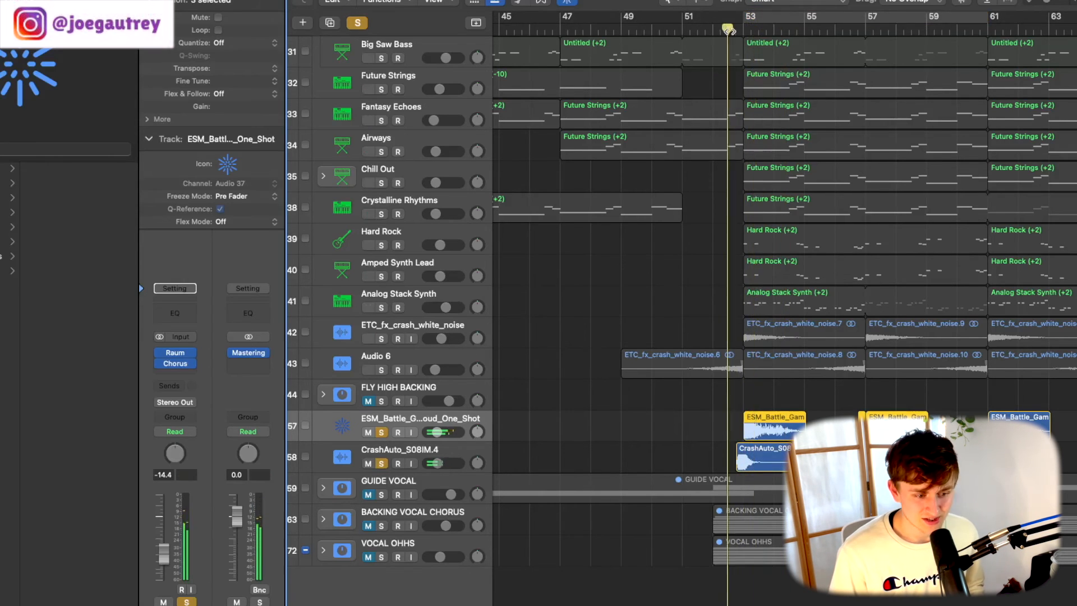
pyautogui.click(362, 24)
pyautogui.click(727, 32)
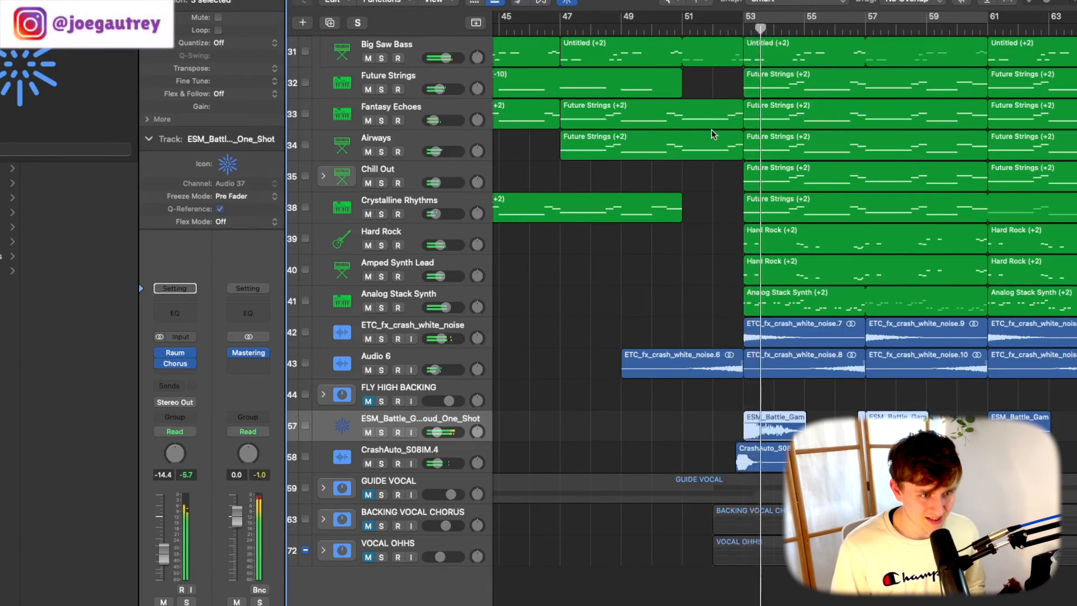
# - Reduce the track heights to fit the arrangement, set the cycle range from bar 51 to bar 61 and play the full mix
pyautogui.press('super+Up')
pyautogui.press('super+Up')
pyautogui.press('super+Up')
pyautogui.press('super+Up')
pyautogui.press('super+Up')
pyautogui.press('super+Up')
pyautogui.press('super+Up')
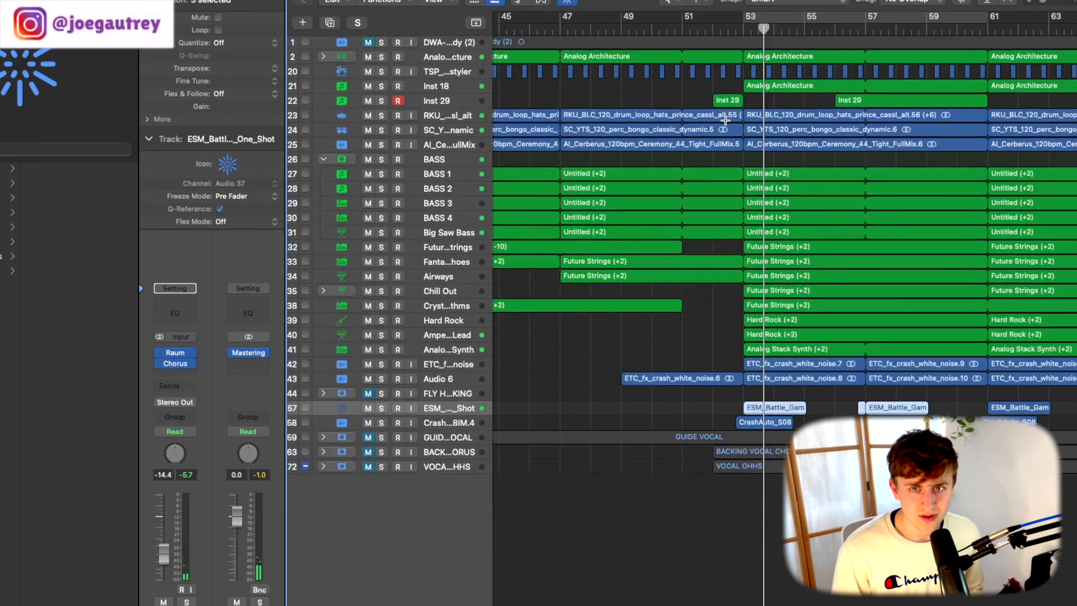
pyautogui.press('super+Down')
pyautogui.press('super+Down')
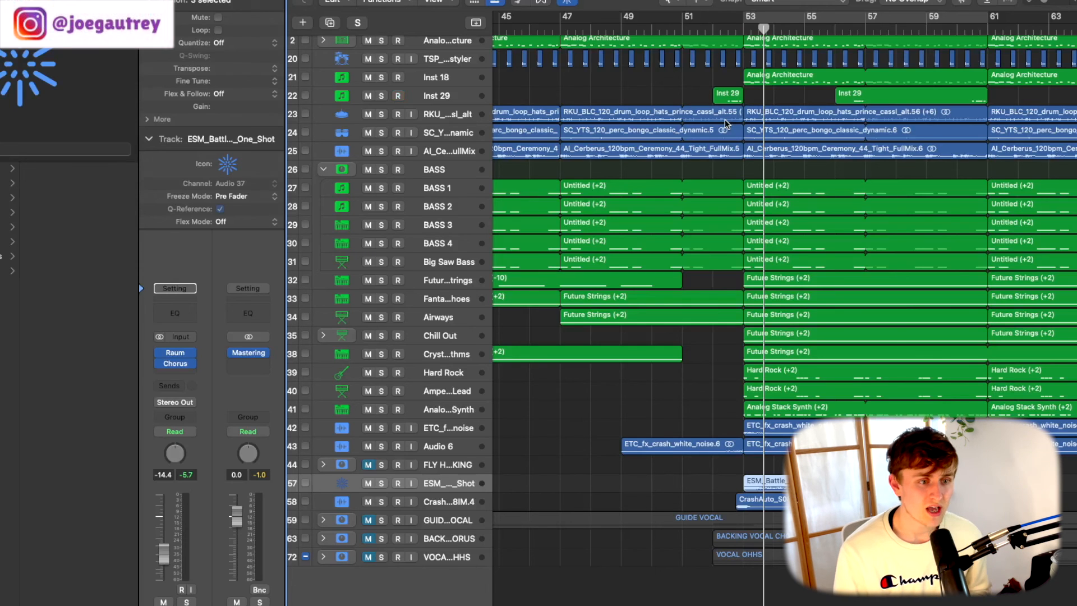
pyautogui.moveTo(687, 18); pyautogui.dragTo(988, 21)
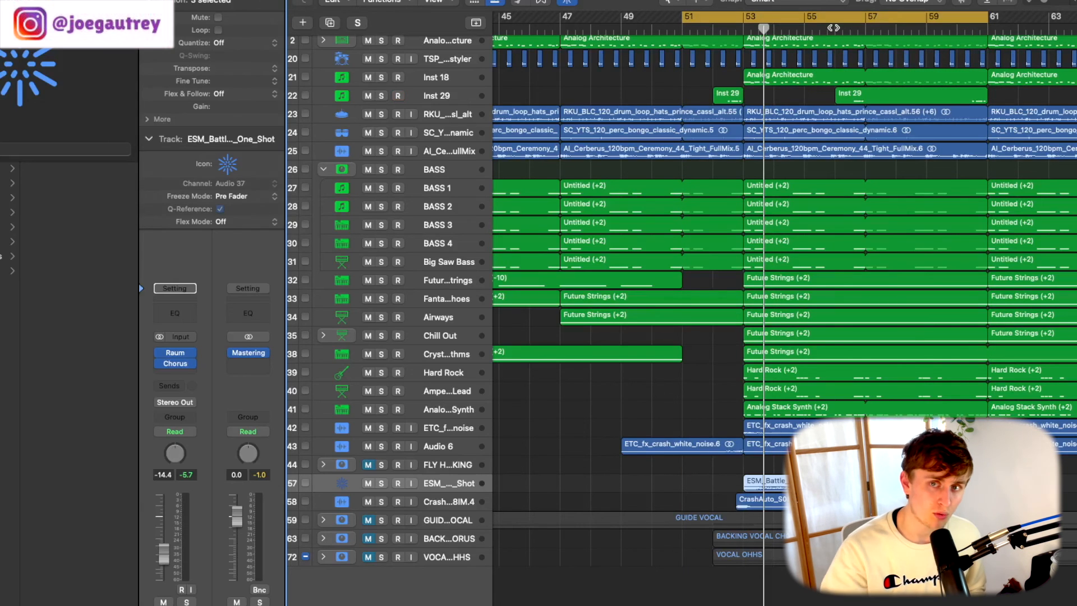
pyautogui.press('space')
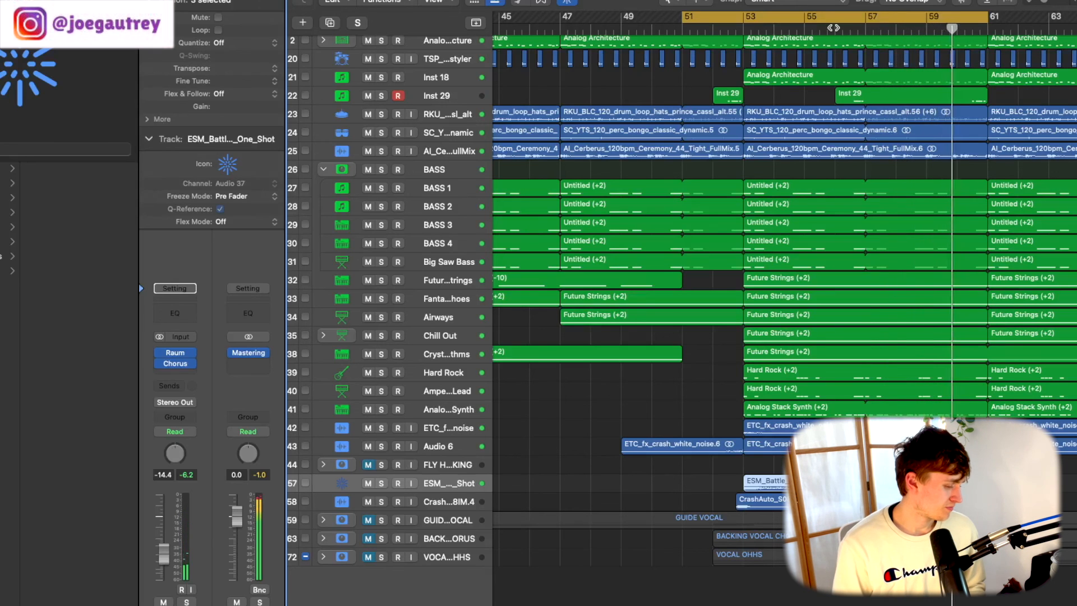
pyautogui.press('space')
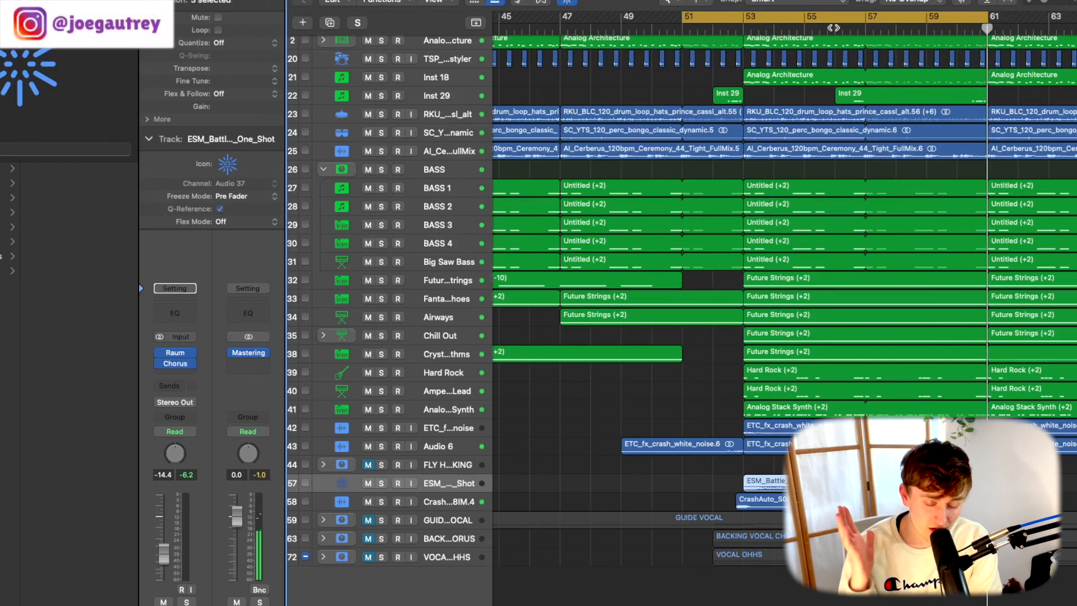